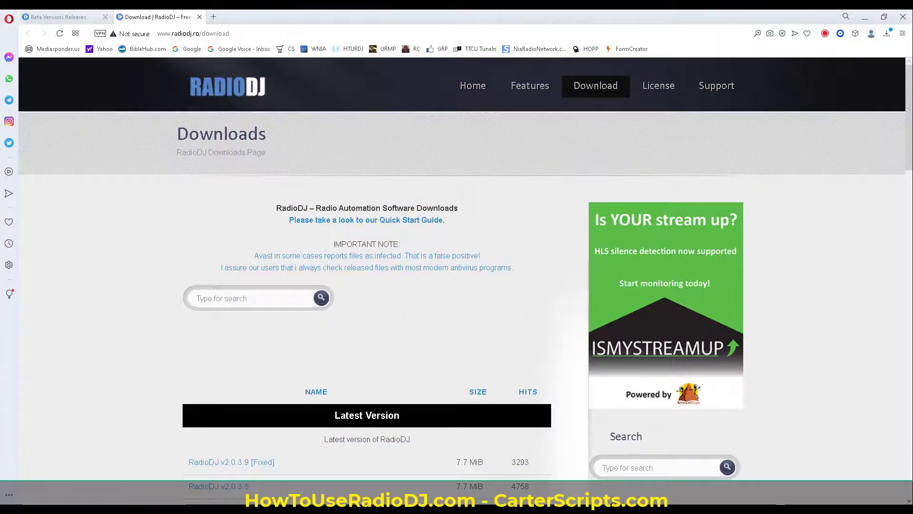
pyautogui.hotkey('alt', 'Tab')
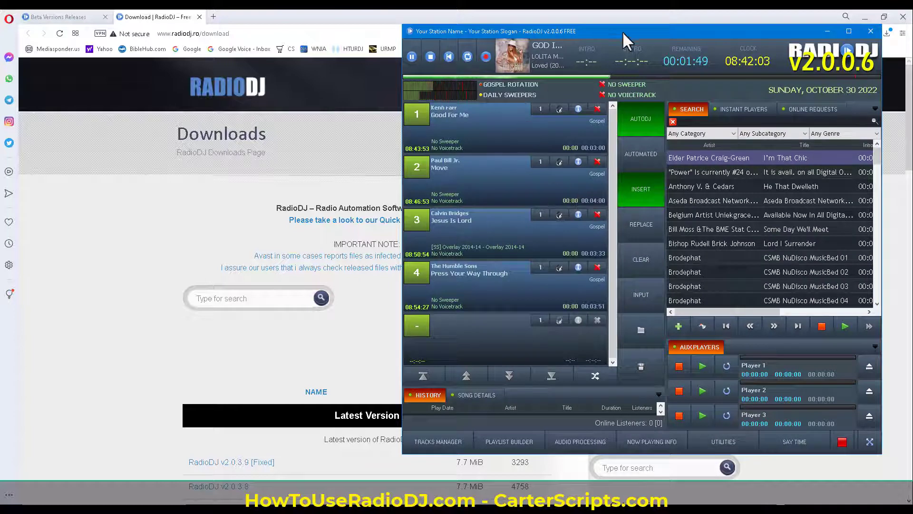
pyautogui.click(848, 30)
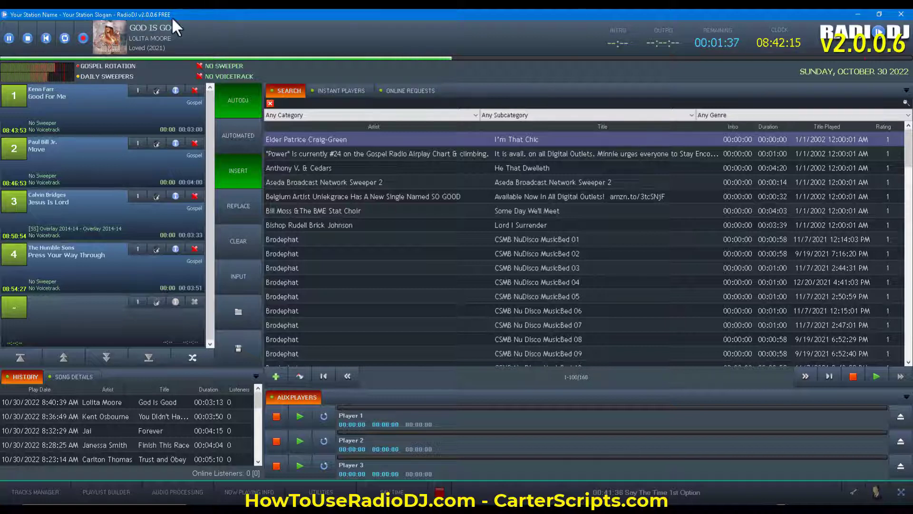
pyautogui.click(859, 14)
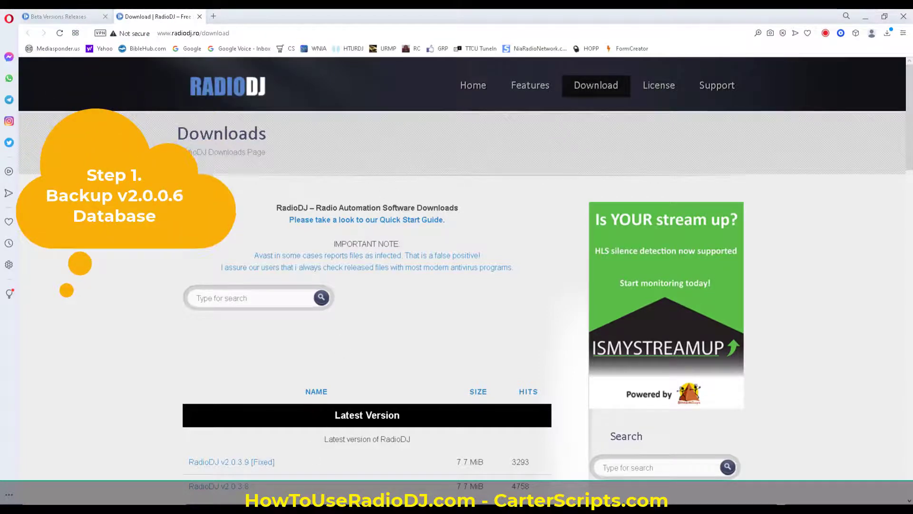
# In the RADIODJ Explorer window, open RadioDj v20006 Default\Setup and select Database Setup.exe.
pyautogui.moveTo(282, 508)
pyautogui.click(333, 473)
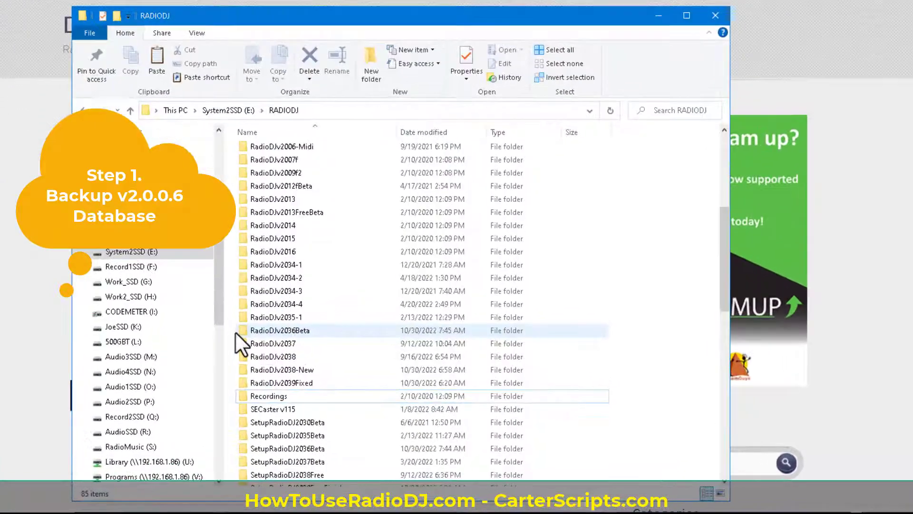
pyautogui.scroll(1, 447, 262)
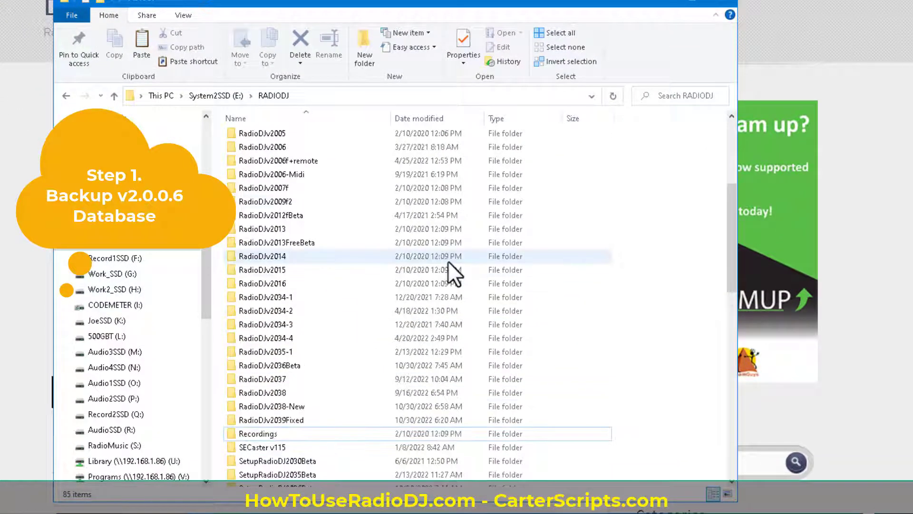
pyautogui.scroll(2, 447, 261)
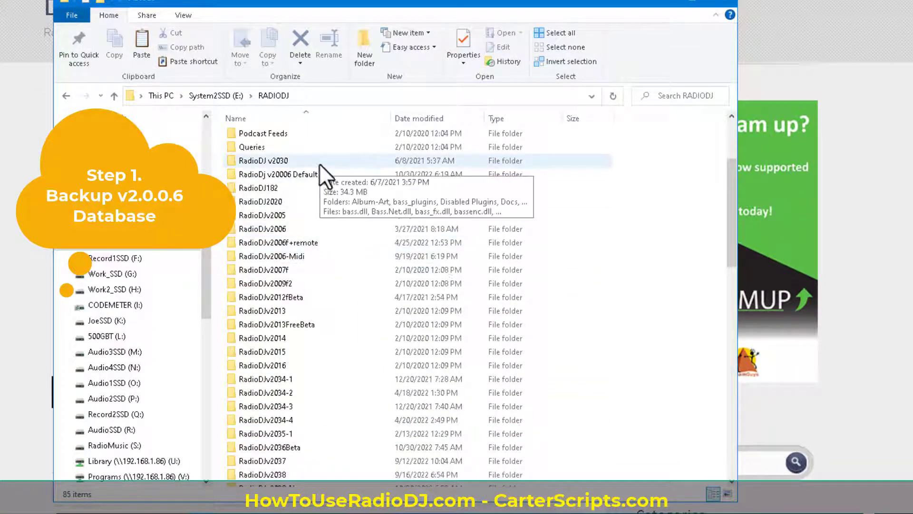
pyautogui.click(289, 174)
pyautogui.doubleClick(288, 174)
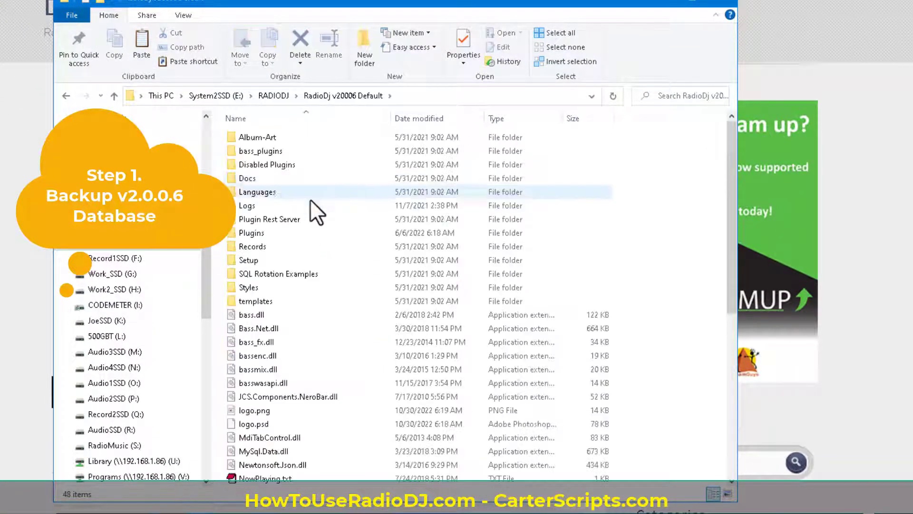
pyautogui.scroll(-1, 430, 252)
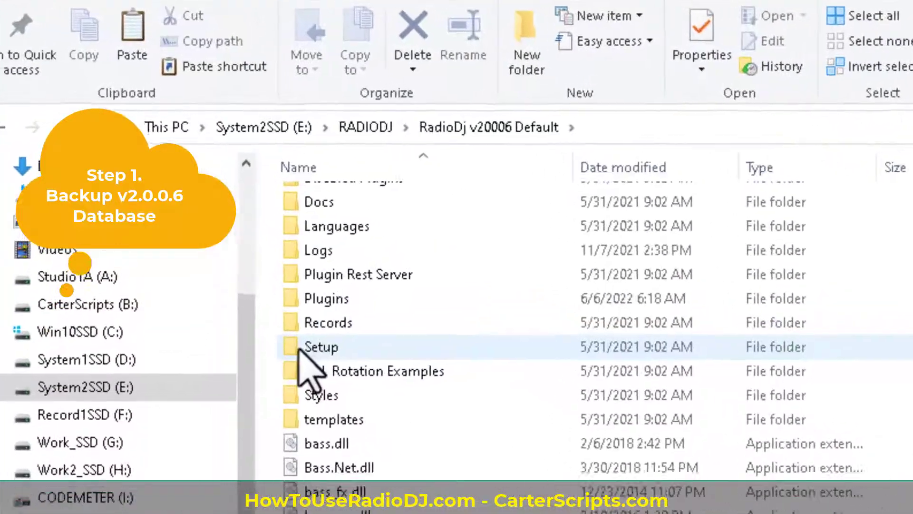
pyautogui.doubleClick(300, 350)
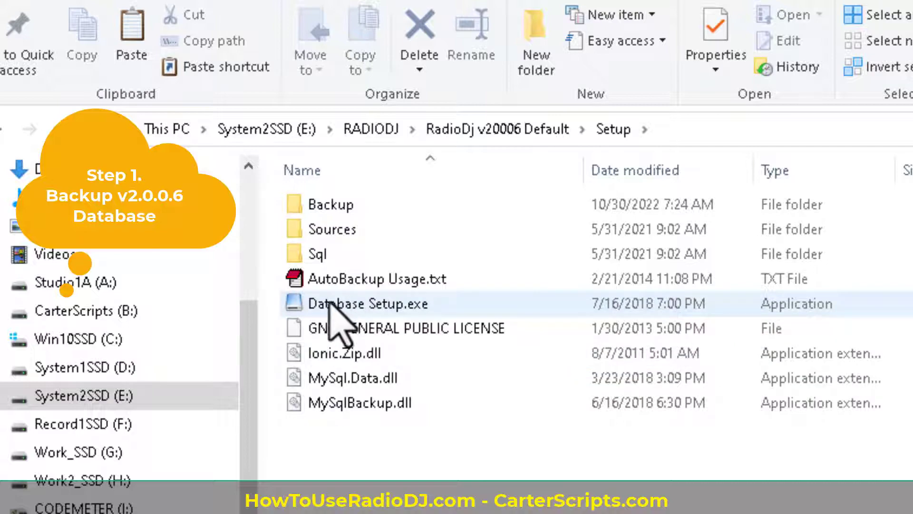
pyautogui.click(371, 304)
# Launch Database Setup and back up defaultv2006, keeping the default Setup\Backup location.
pyautogui.doubleClick(371, 303)
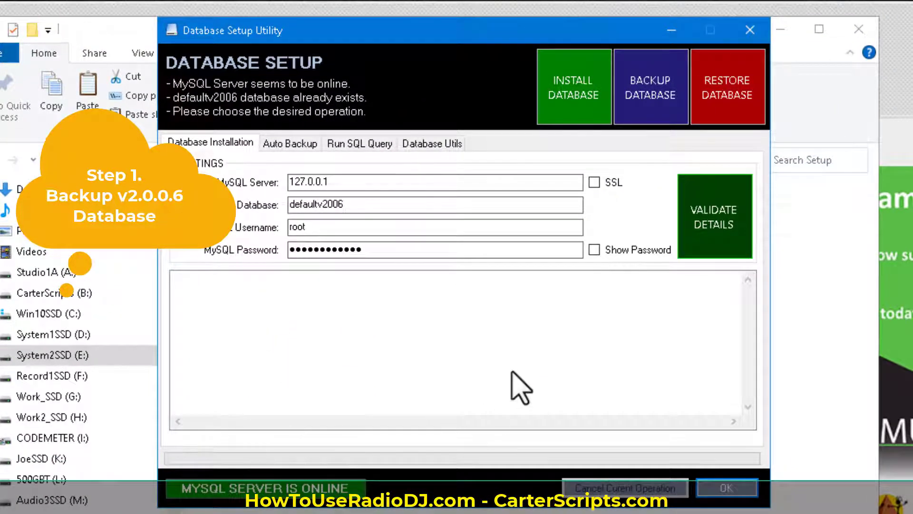
pyautogui.click(308, 151)
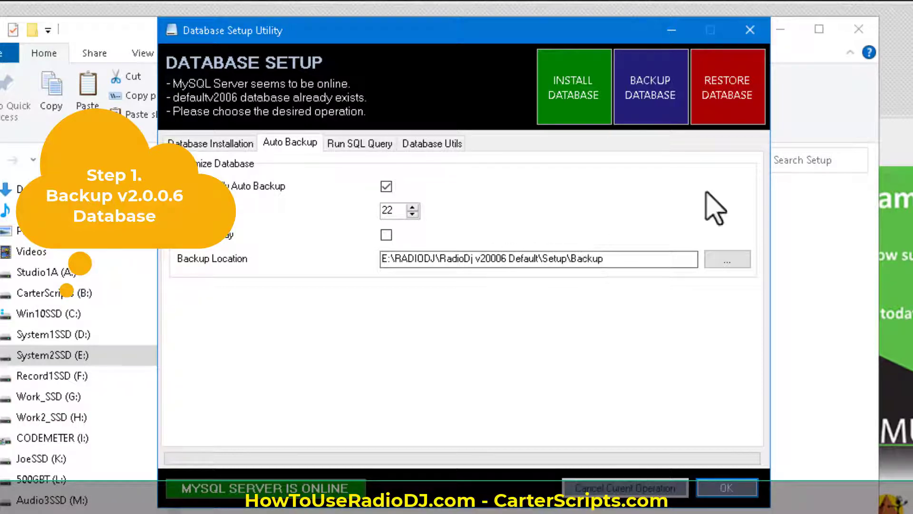
pyautogui.click(723, 262)
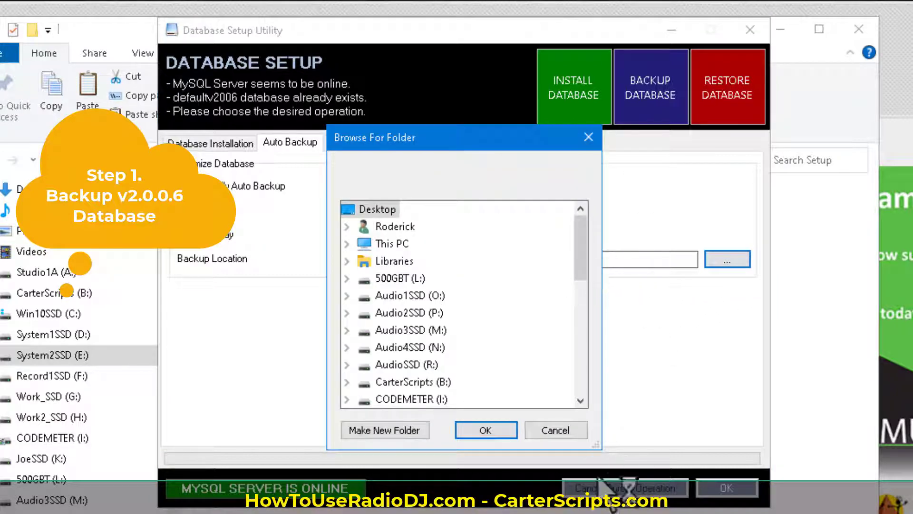
pyautogui.click(571, 428)
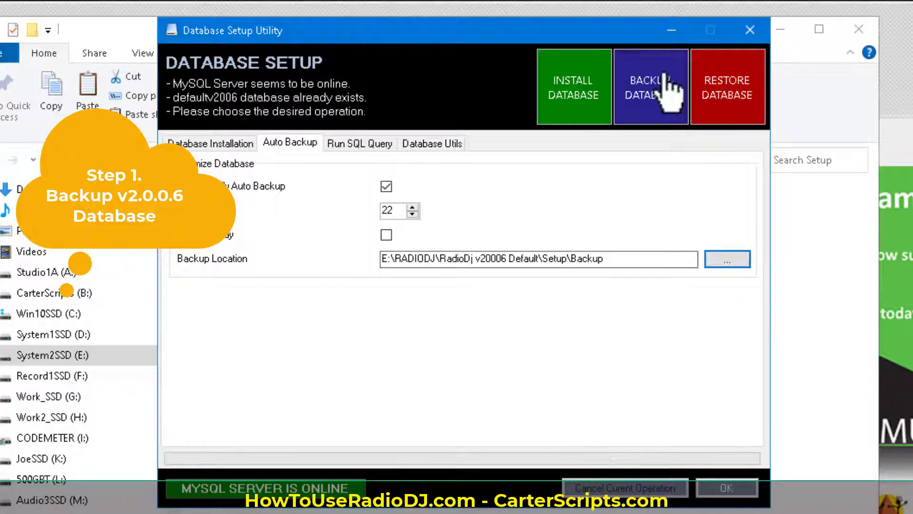
pyautogui.click(650, 104)
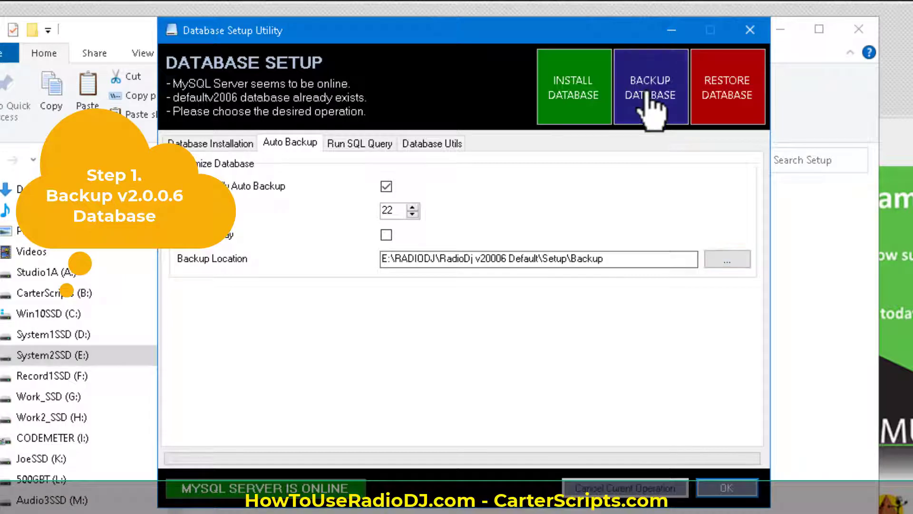
pyautogui.click(211, 142)
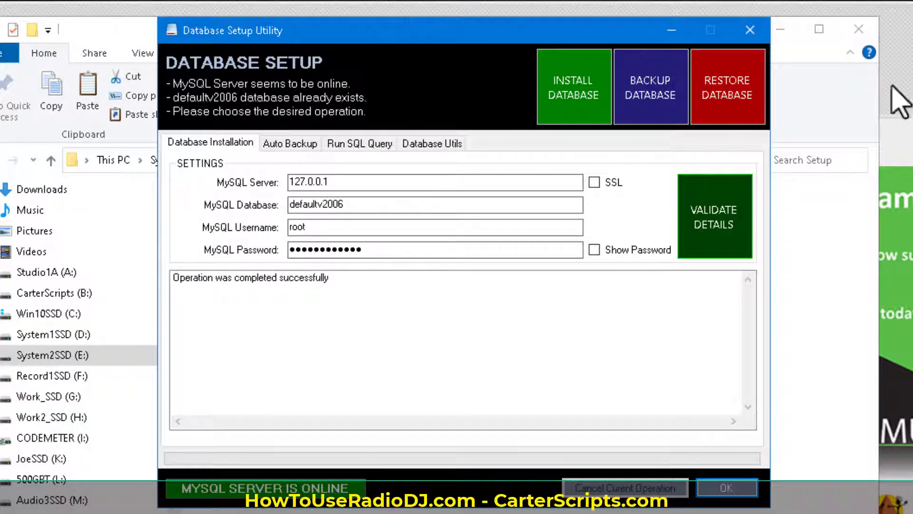
# Close the utility, check 20221030 084302.sql in the Backup folder, then return to RADIODJ.
pyautogui.click(726, 487)
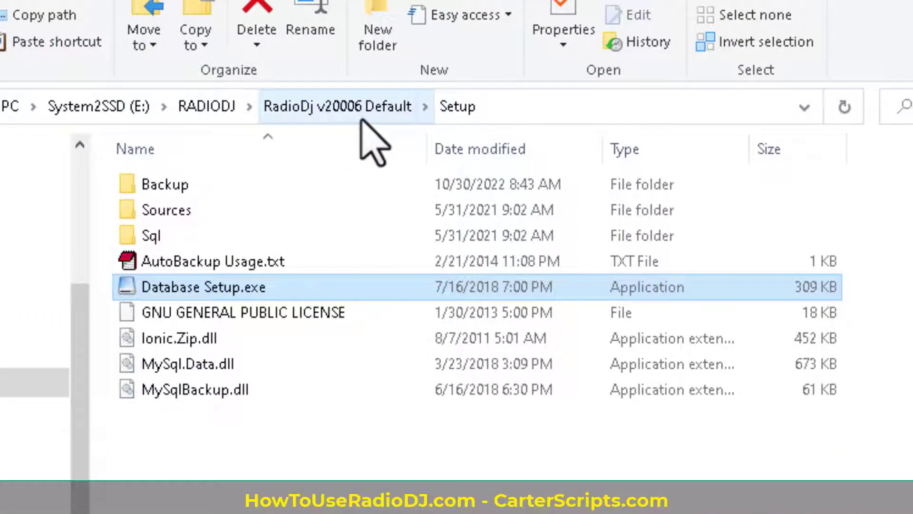
pyautogui.doubleClick(175, 193)
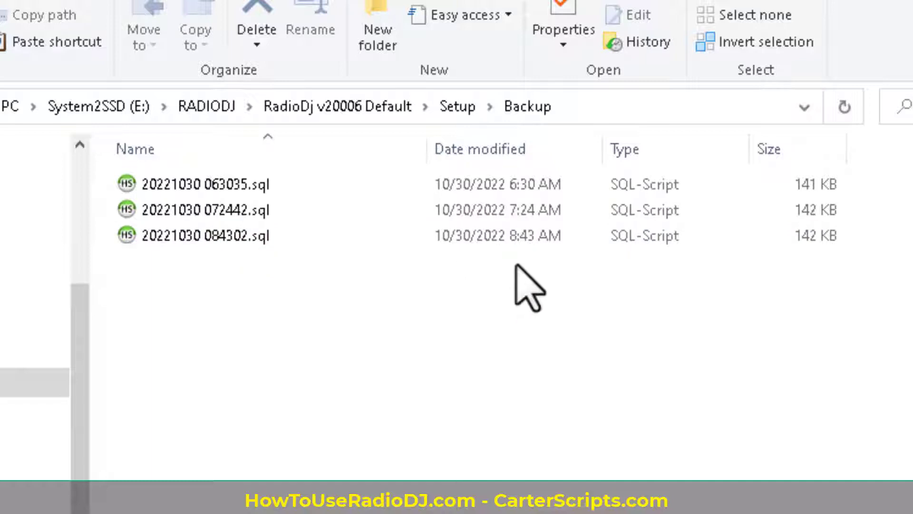
pyautogui.click(510, 233)
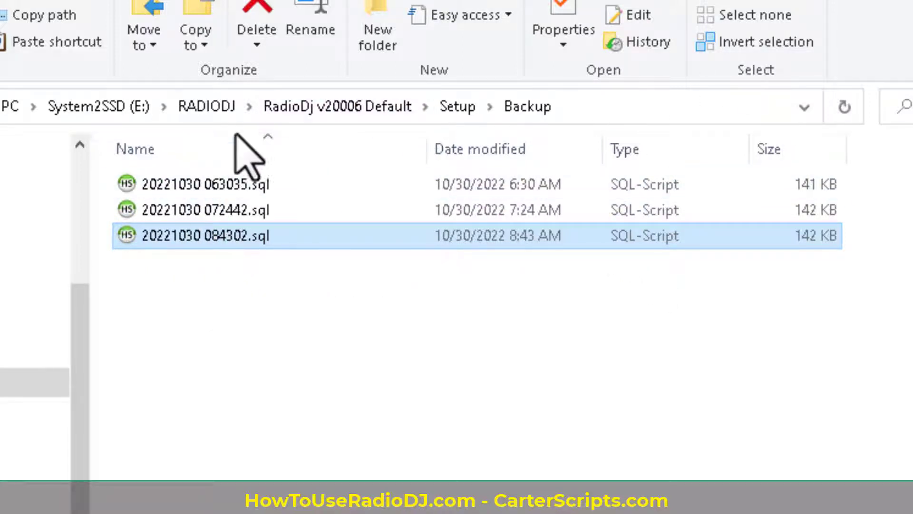
pyautogui.click(222, 114)
pyautogui.scroll(-10, 456, 266)
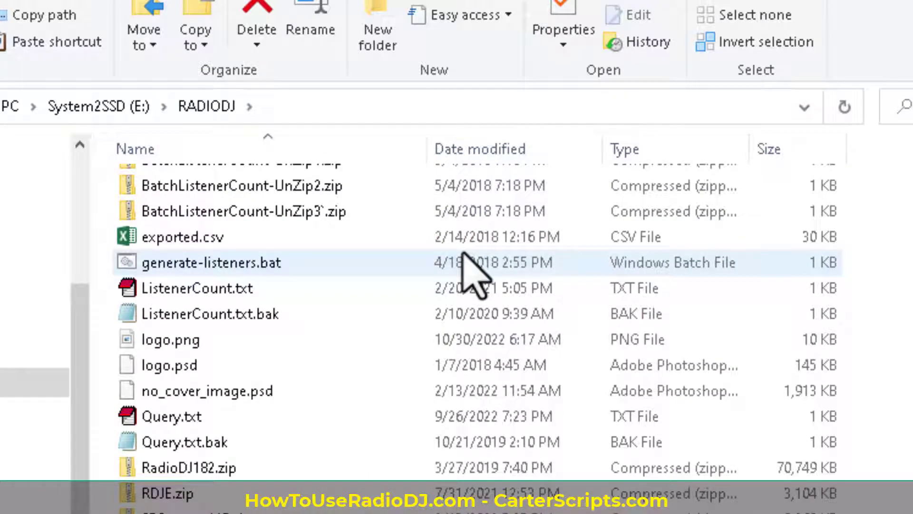
pyautogui.scroll(6, 464, 257)
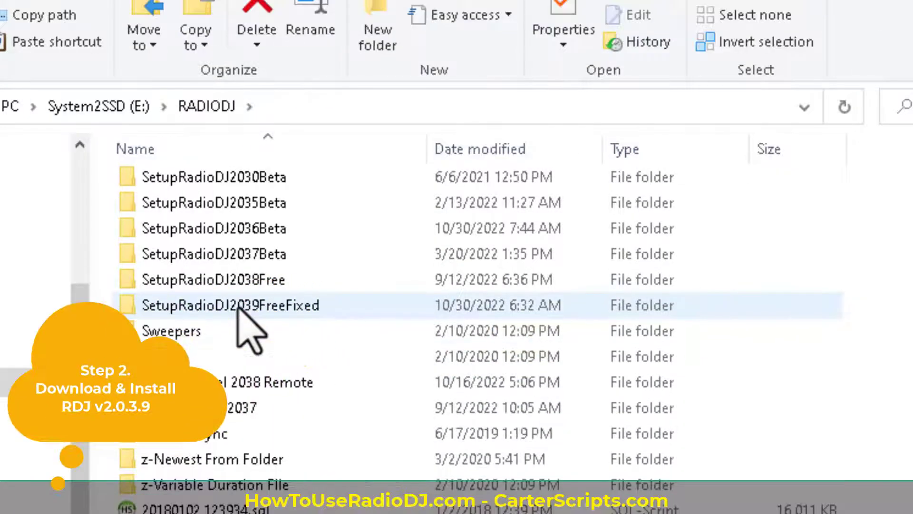
# Run SetupRadioDJ2039Free with the troubleshooter's recommended Windows 8 compatibility settings.
pyautogui.doubleClick(241, 309)
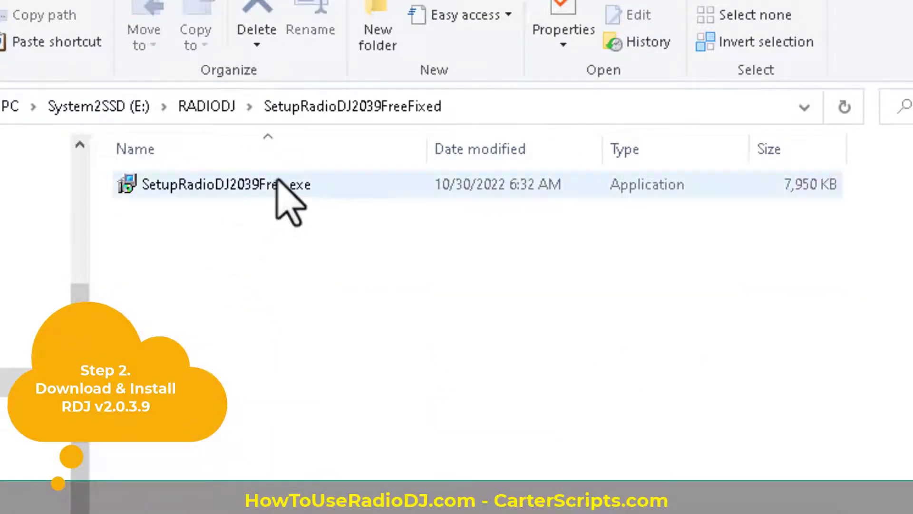
pyautogui.doubleClick(278, 186)
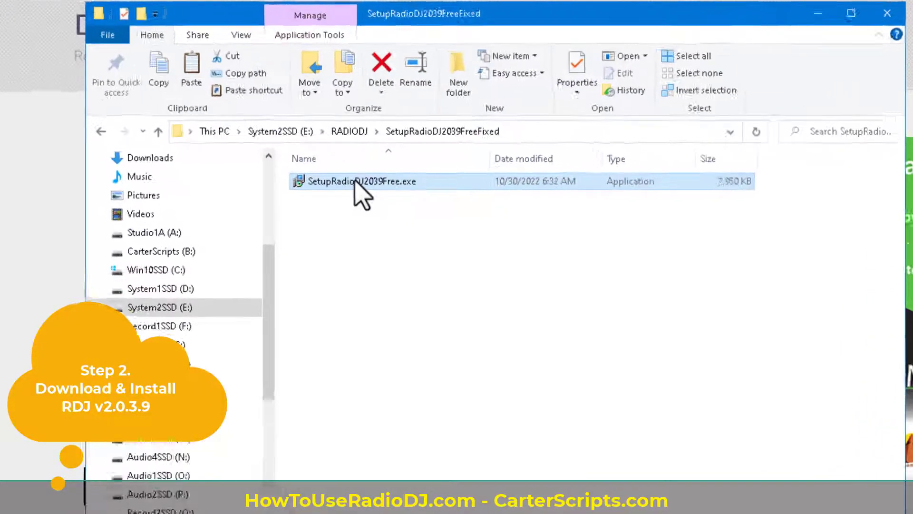
pyautogui.rightClick(362, 198)
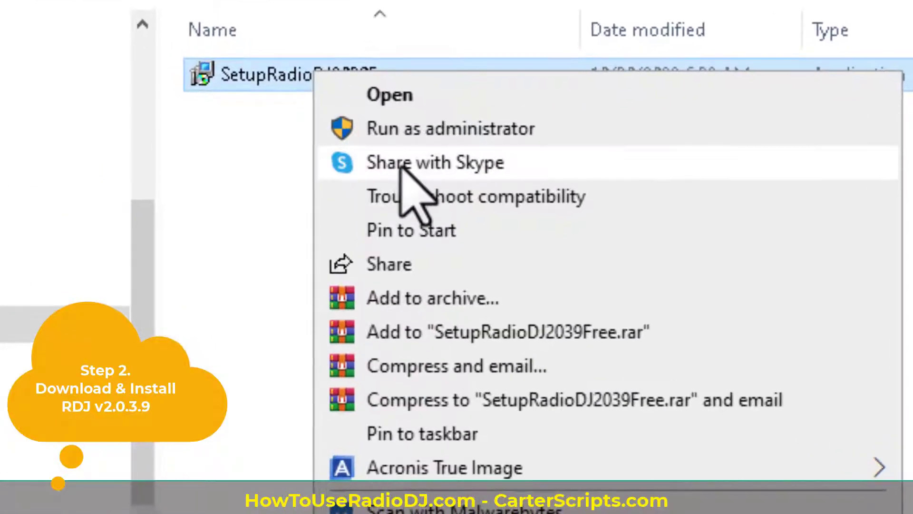
pyautogui.click(416, 197)
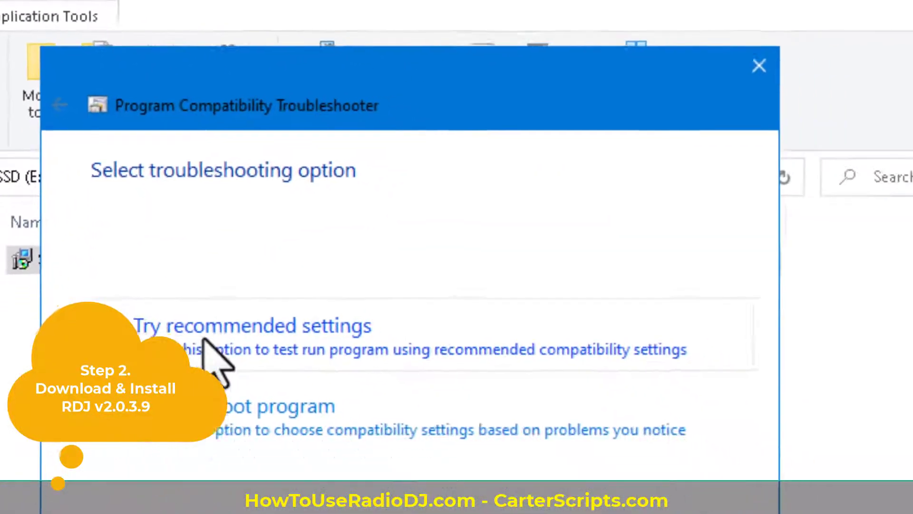
pyautogui.click(200, 333)
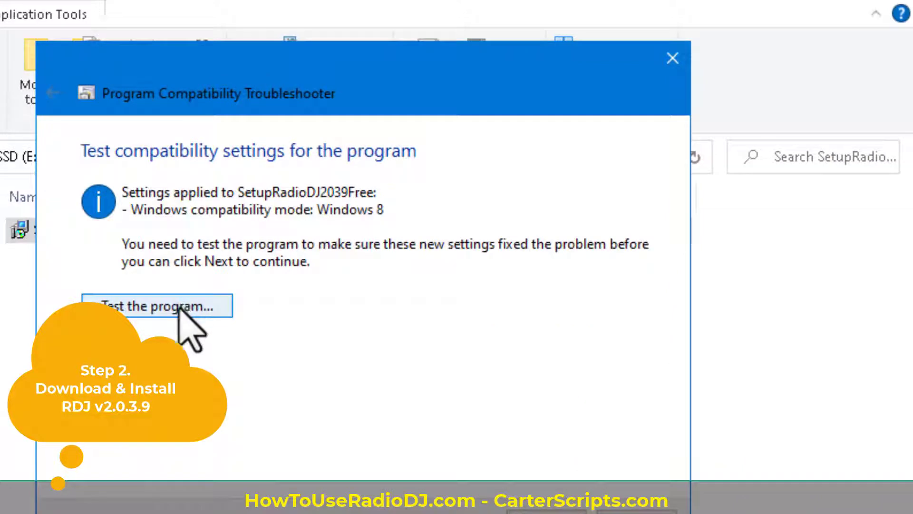
pyautogui.click(180, 309)
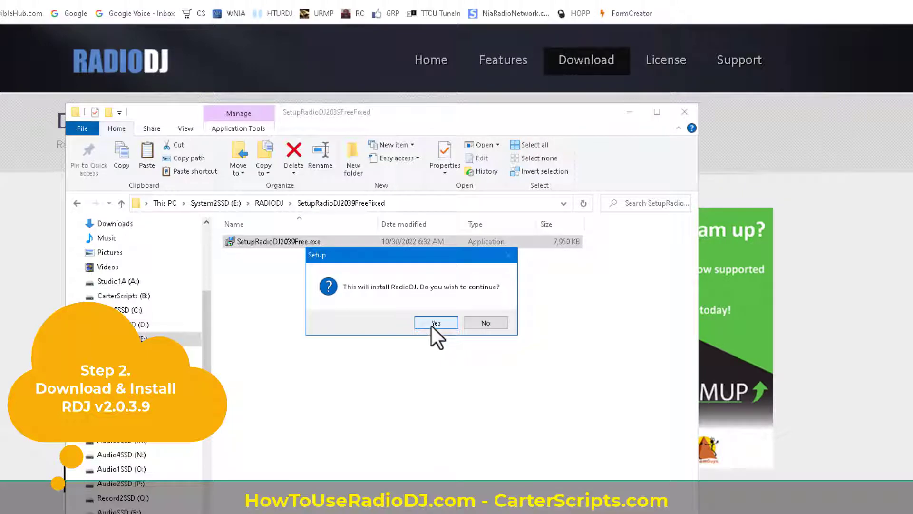
# Confirm the RadioDJ install, allow system changes and accept the licence agreement.
pyautogui.click(432, 326)
pyautogui.click(360, 367)
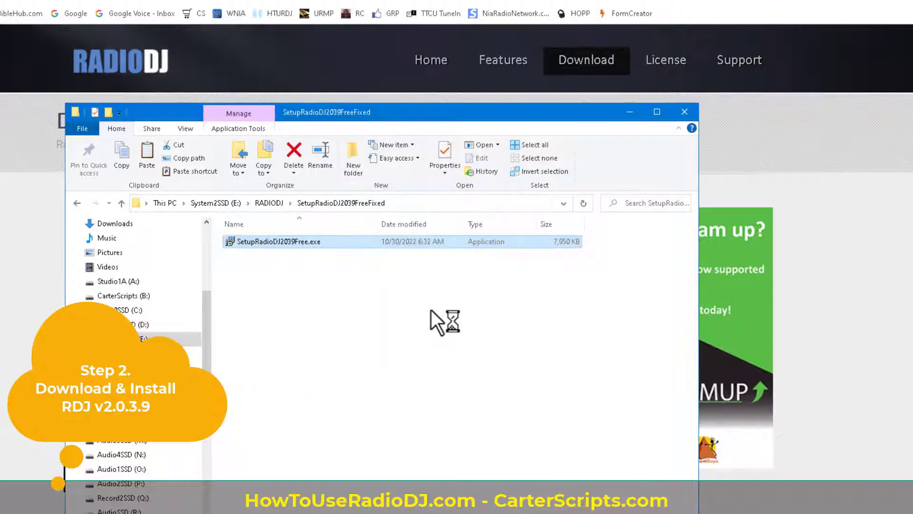
pyautogui.click(318, 341)
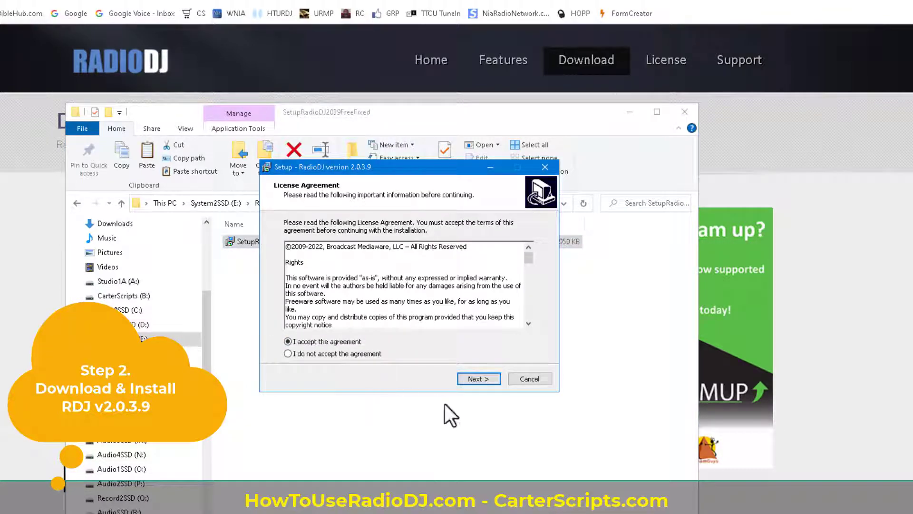
pyautogui.click(479, 377)
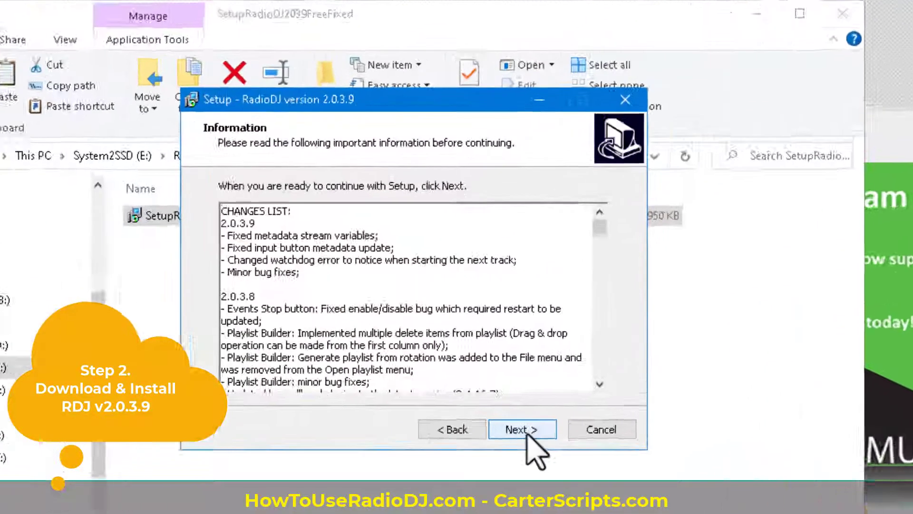
pyautogui.click(476, 377)
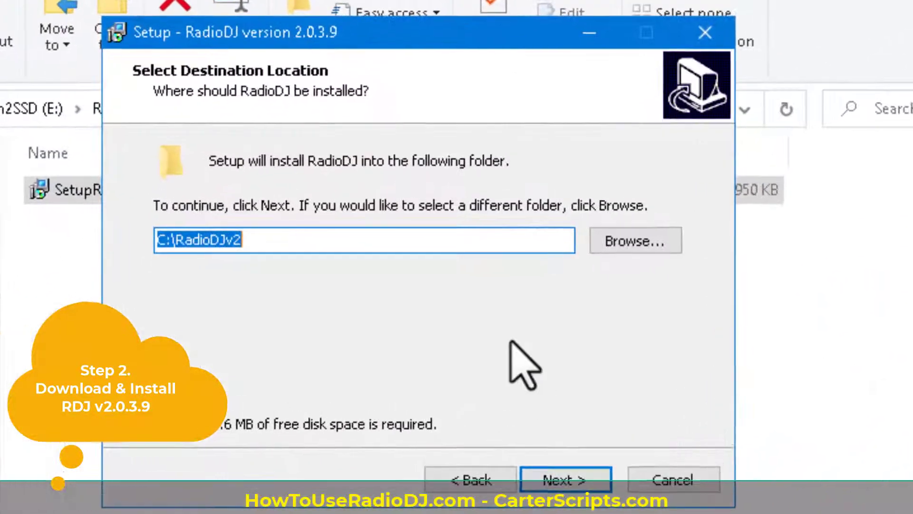
# Set the install folder to E:\RADIODJ\RadioDJv2039-New.
pyautogui.click(618, 245)
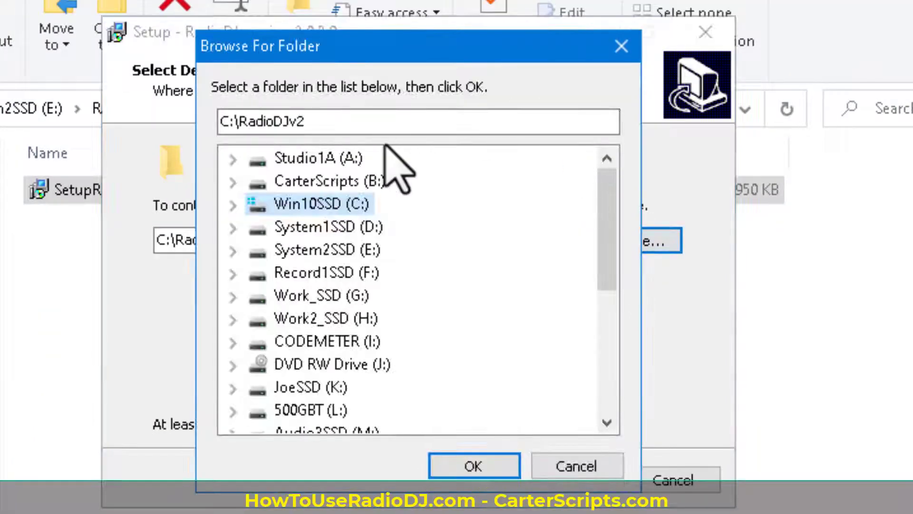
pyautogui.click(320, 249)
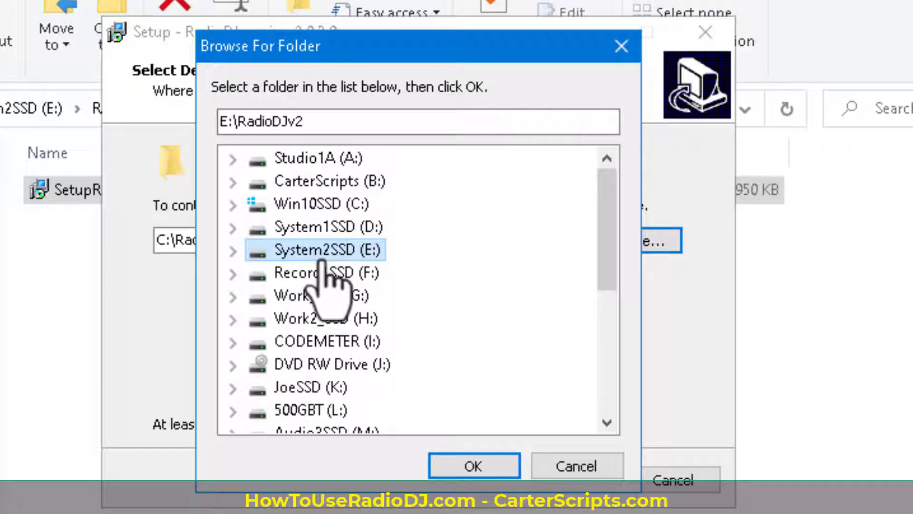
pyautogui.doubleClick(260, 252)
pyautogui.scroll(-4, 371, 244)
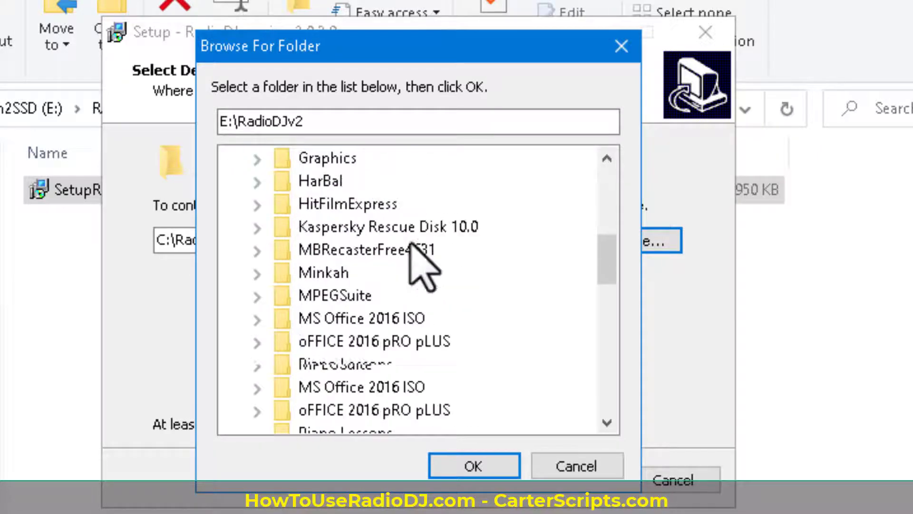
pyautogui.scroll(-2, 416, 266)
pyautogui.click(326, 275)
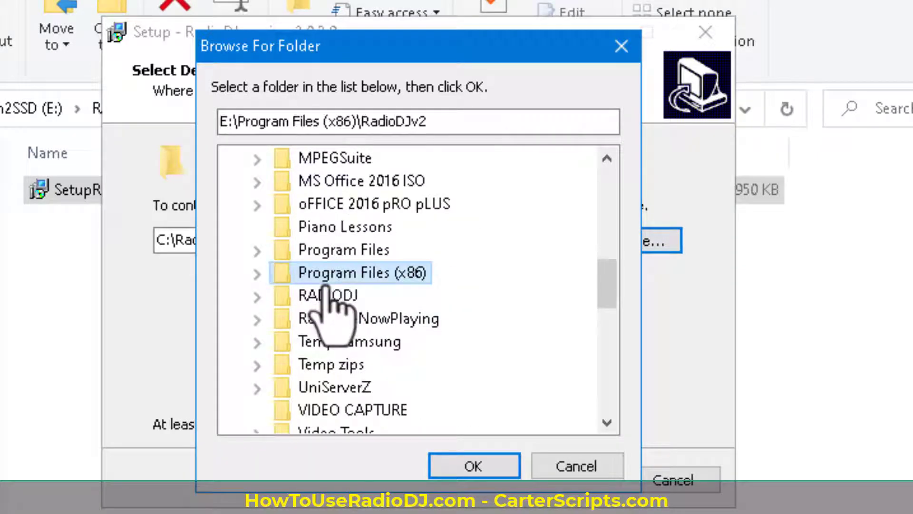
pyautogui.click(327, 294)
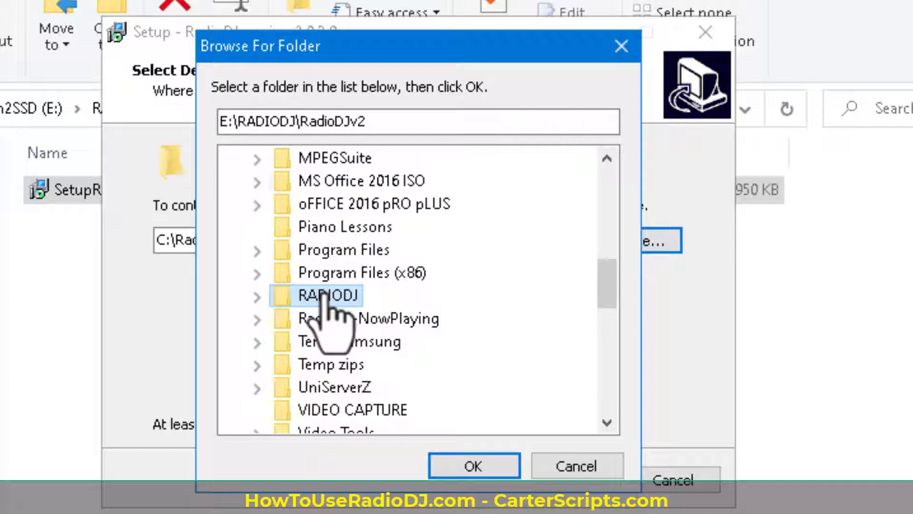
pyautogui.click(406, 124)
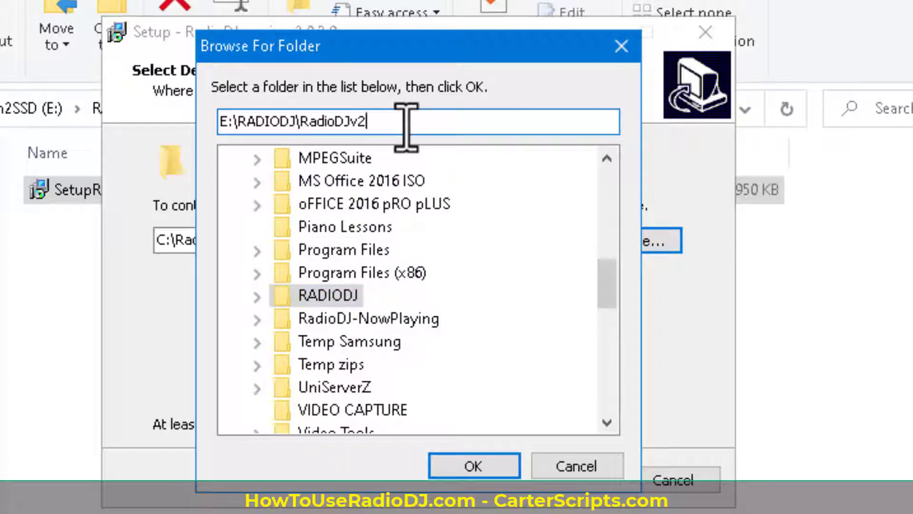
pyautogui.write('039')
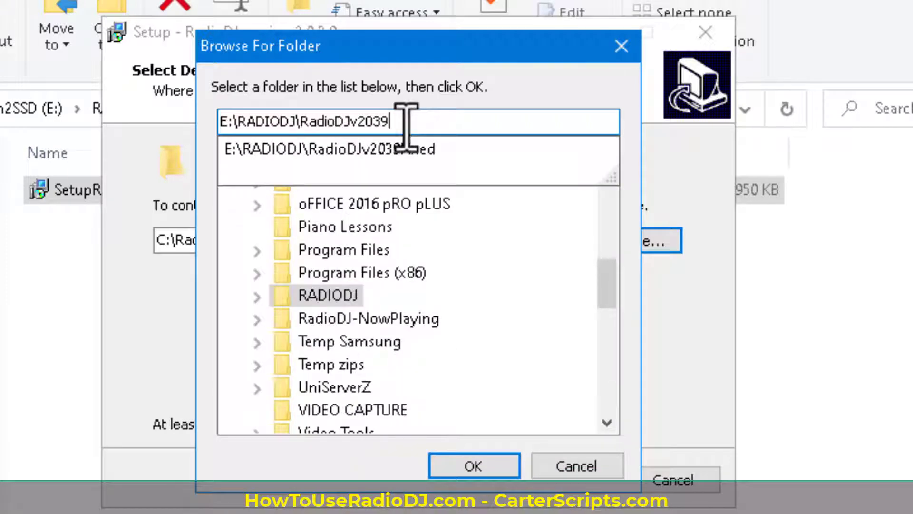
pyautogui.write('-New')
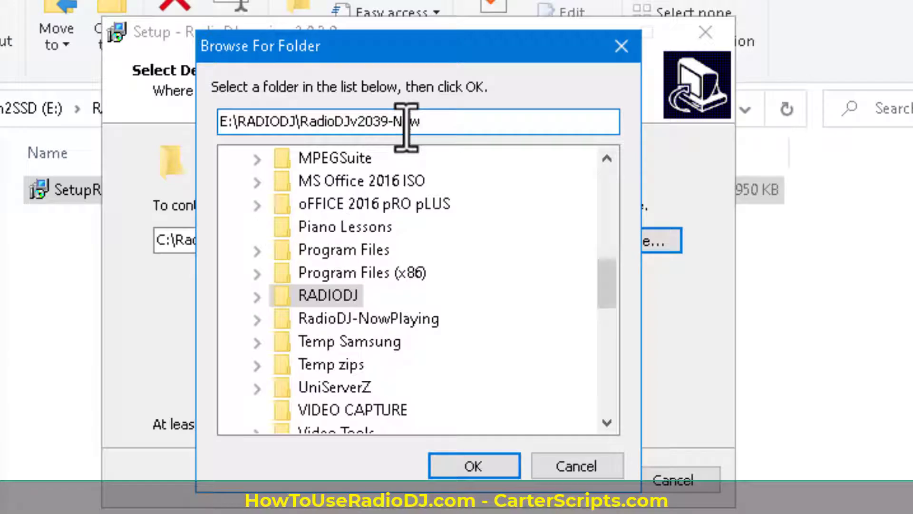
# Create the new folder, install RadioDJ, and finish with Database Setup launching.
pyautogui.click(486, 465)
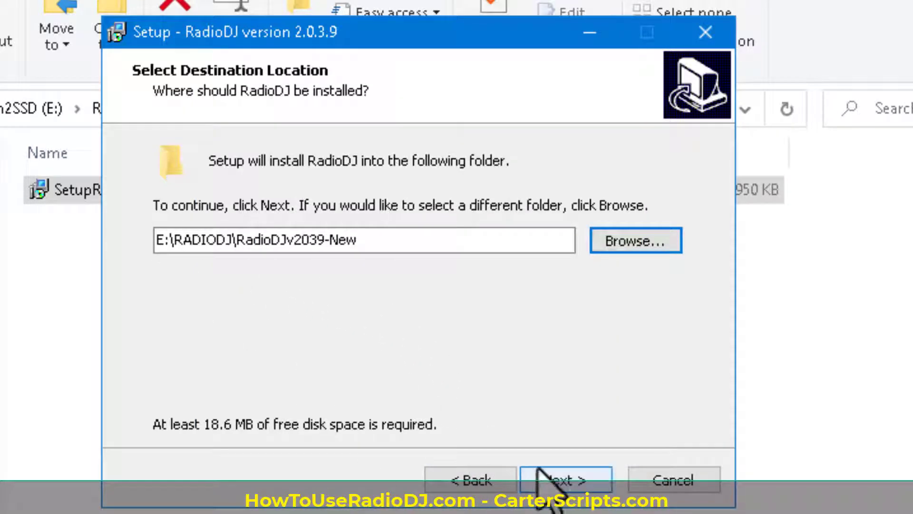
pyautogui.click(554, 473)
pyautogui.click(508, 387)
pyautogui.click(551, 478)
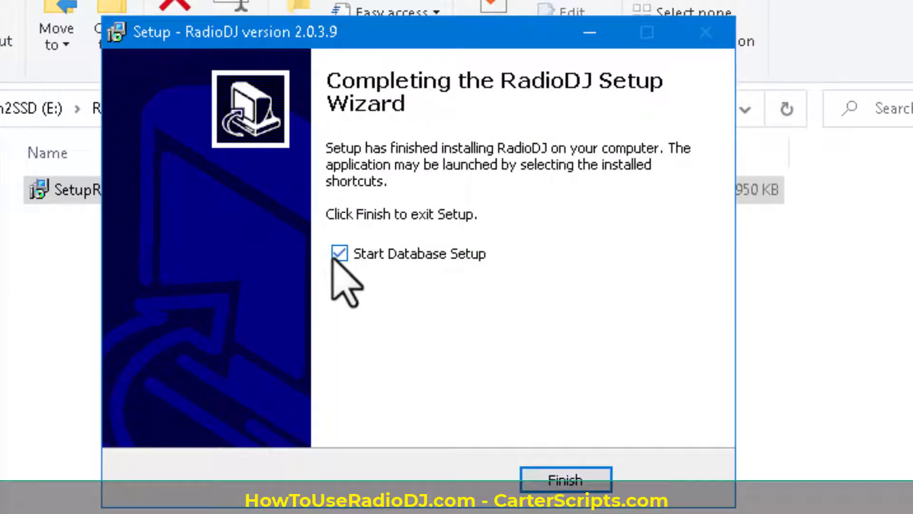
pyautogui.click(576, 481)
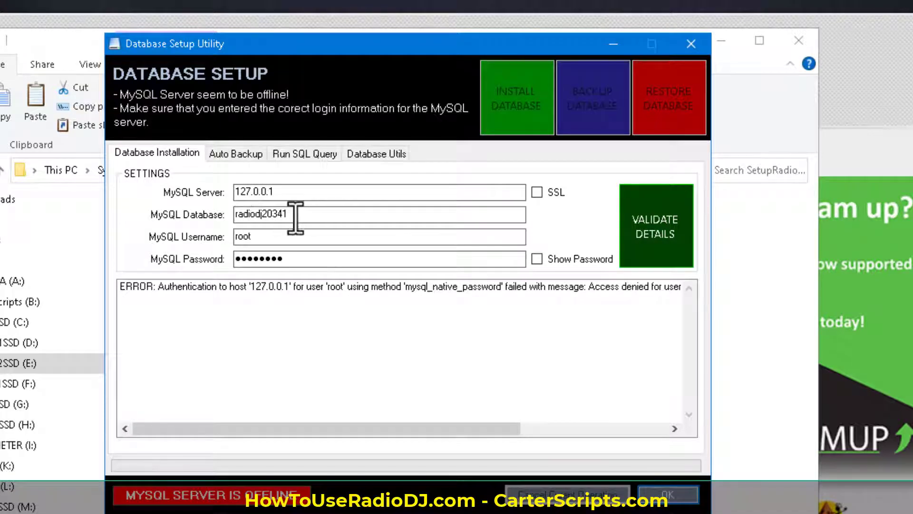
# Rename the database to radiodj2039new, re-enter the password, validate, and install it.
pyautogui.click(322, 215)
pyautogui.press('BackSpace')
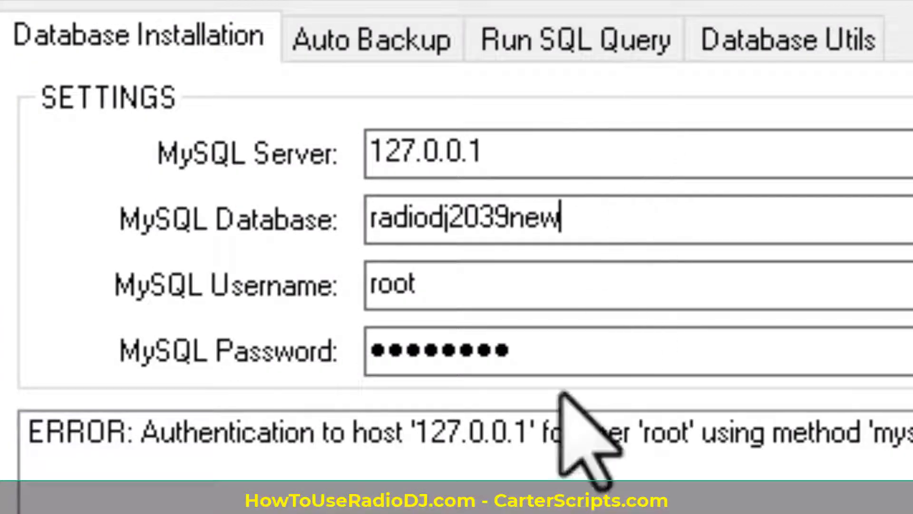
pyautogui.doubleClick(575, 364)
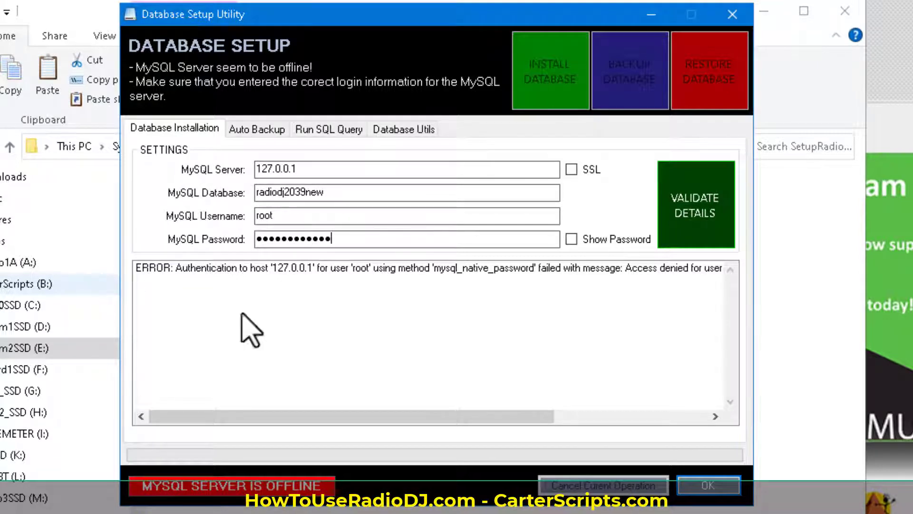
pyautogui.click(724, 214)
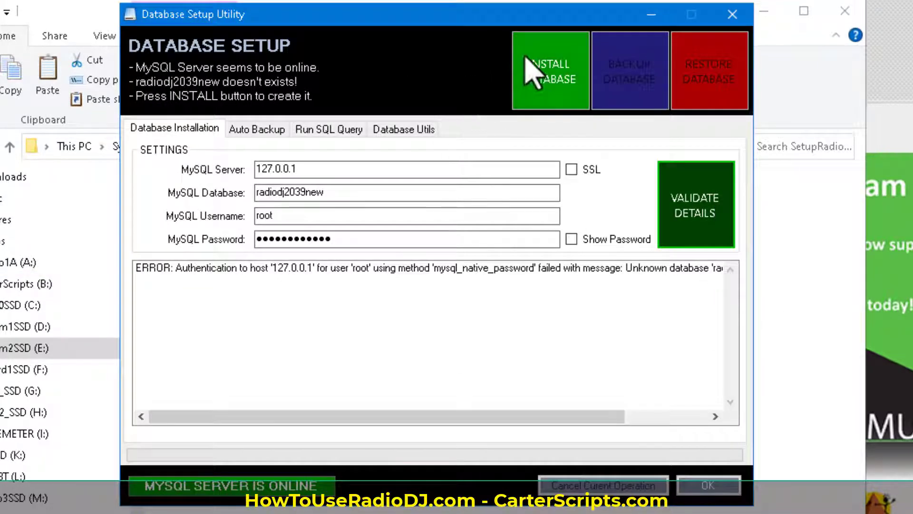
pyautogui.click(550, 88)
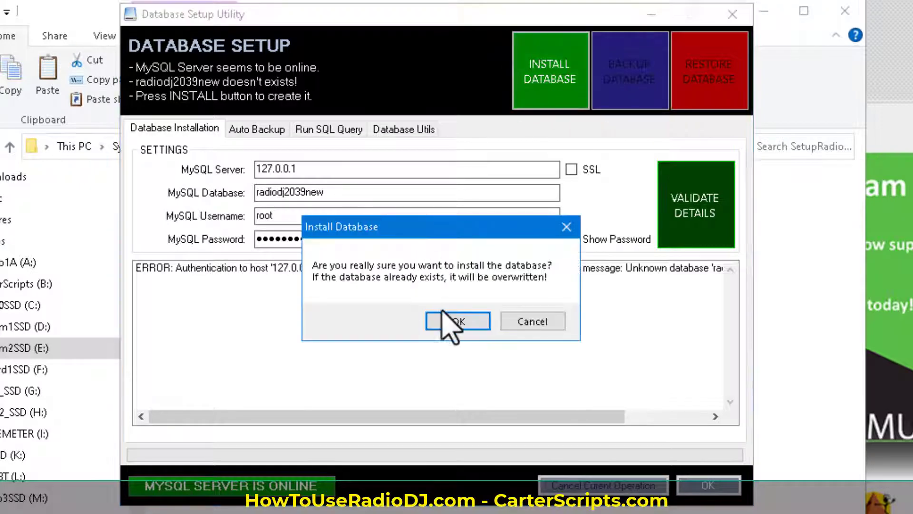
pyautogui.click(466, 321)
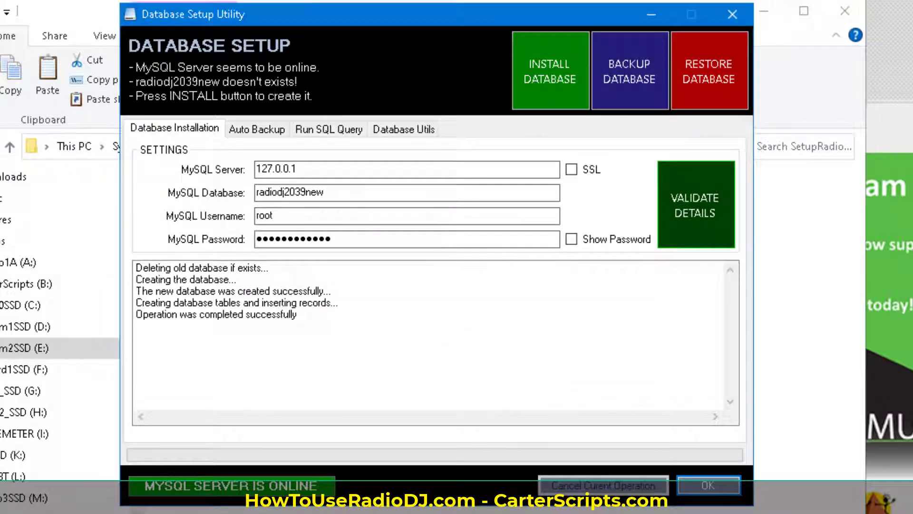
pyautogui.press('Return')
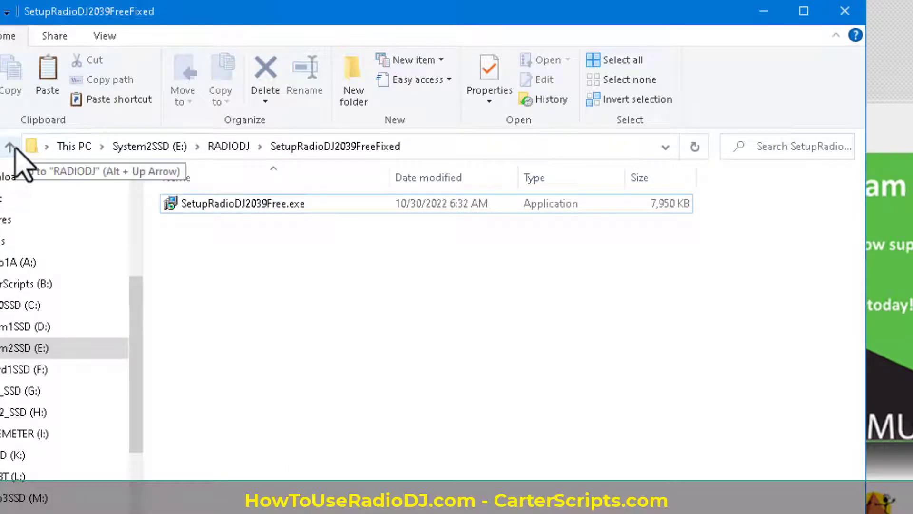
# Launch RadioDJ.exe from the RadioDJv2039-New folder, then quit it.
pyautogui.click(9, 147)
pyautogui.scroll(-2, 380, 333)
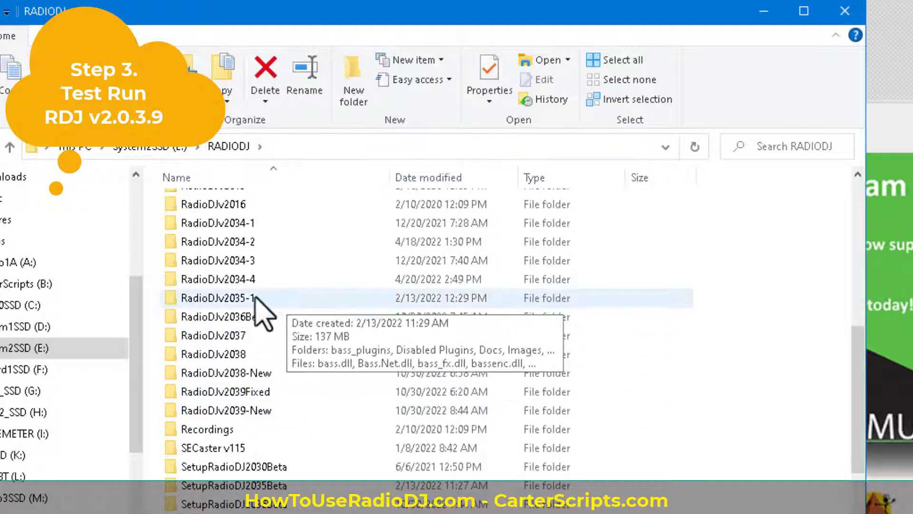
pyautogui.click(241, 412)
pyautogui.doubleClick(256, 410)
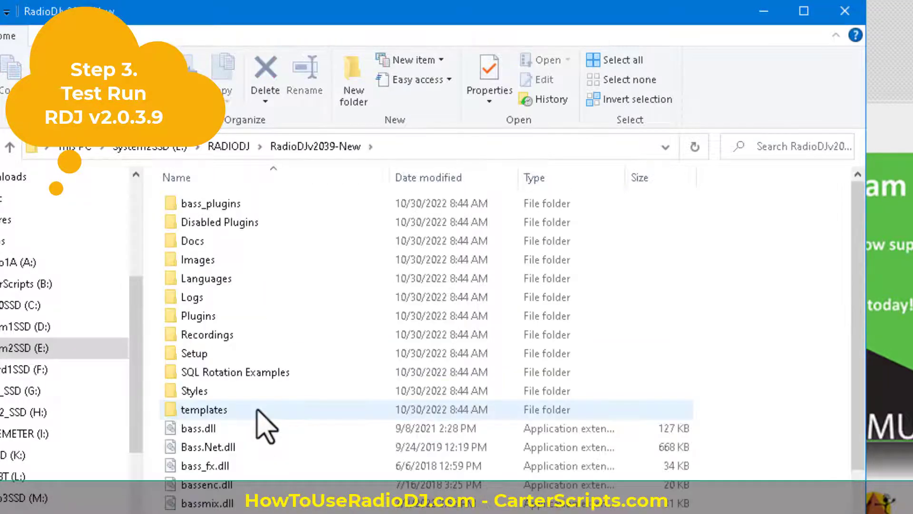
pyautogui.scroll(-10, 397, 482)
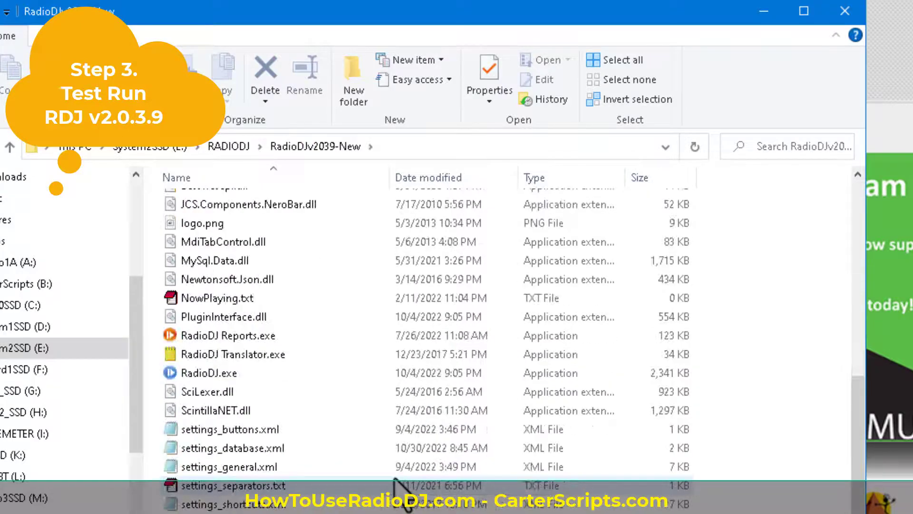
pyautogui.doubleClick(190, 373)
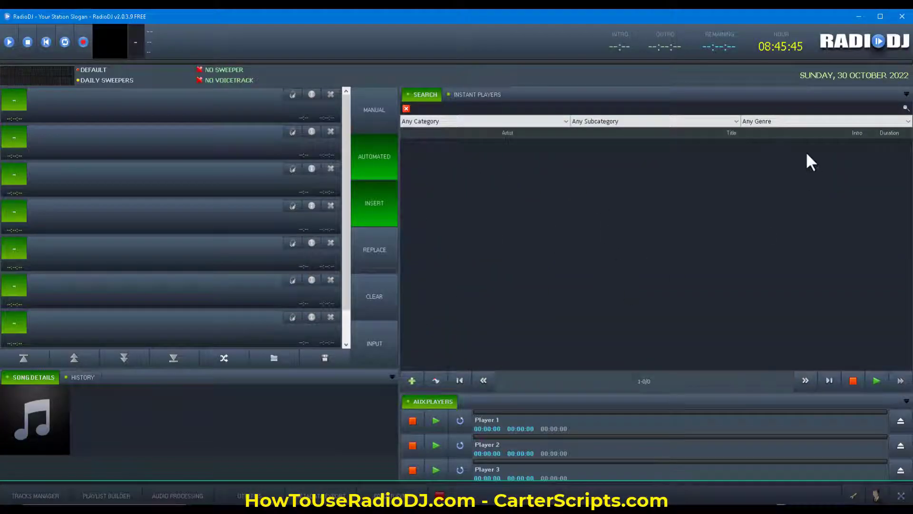
pyautogui.click(902, 17)
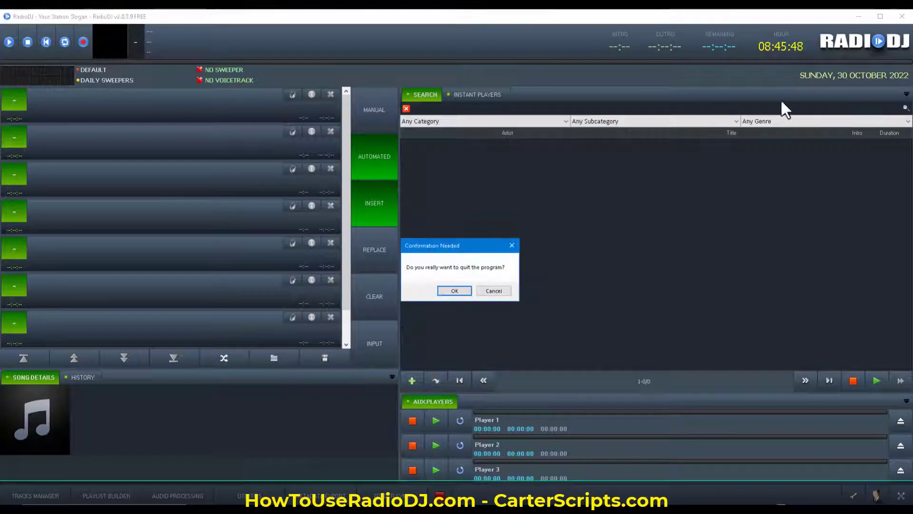
pyautogui.click(464, 292)
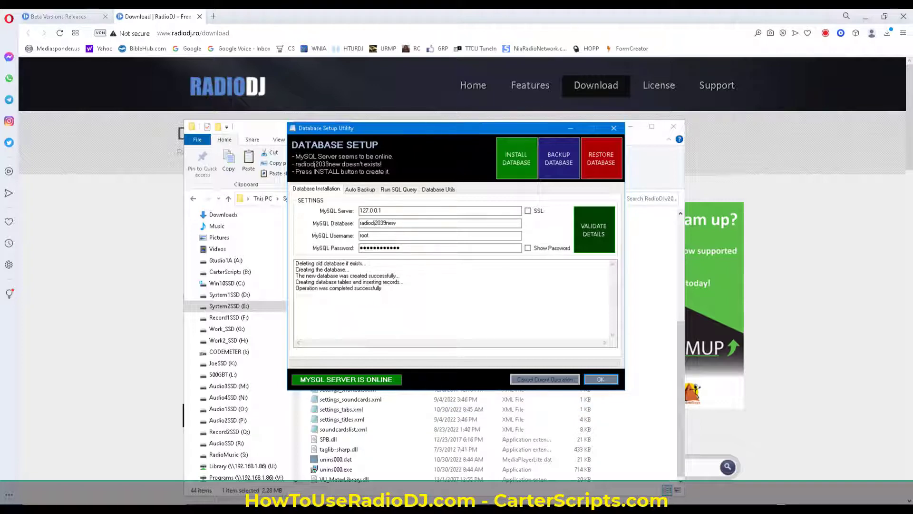
# Close the old Database Setup Utility and run Database Setup.exe from RadioDJv2039-New\Setup.
pyautogui.click(418, 319)
pyautogui.click(613, 129)
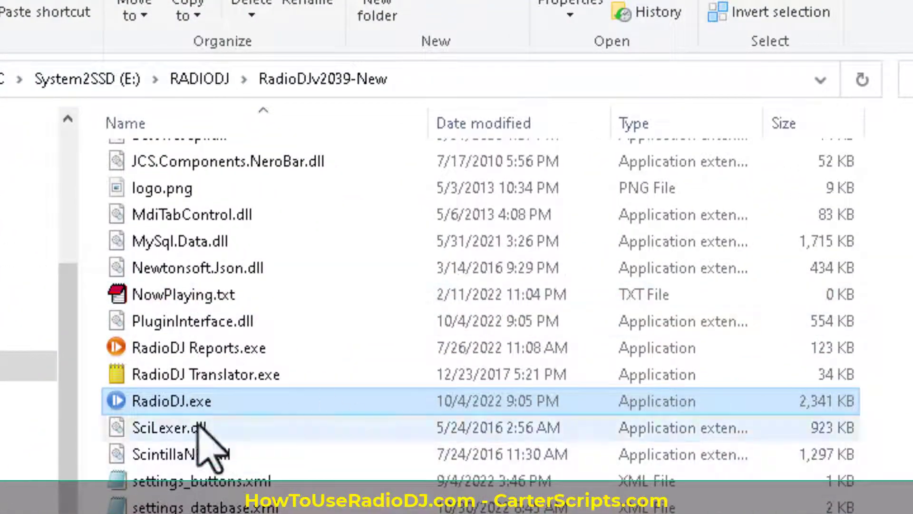
pyautogui.scroll(5, 186, 310)
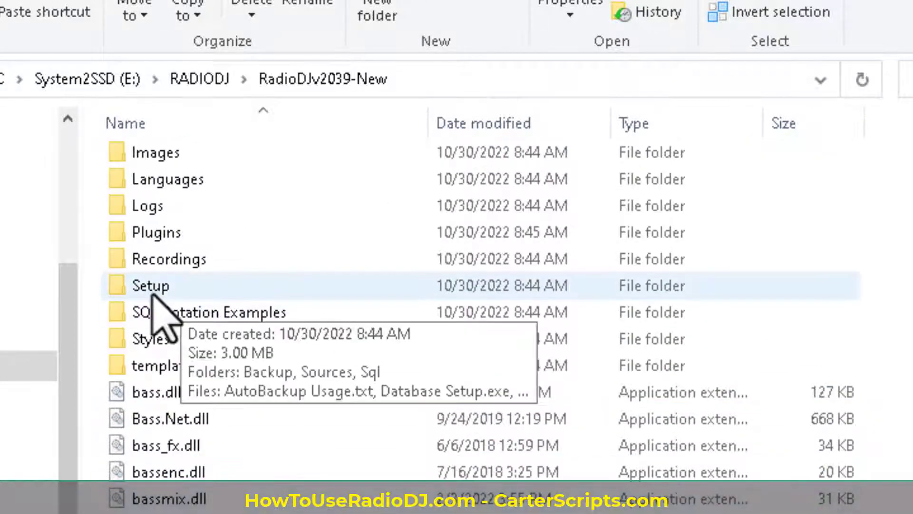
pyautogui.doubleClick(150, 285)
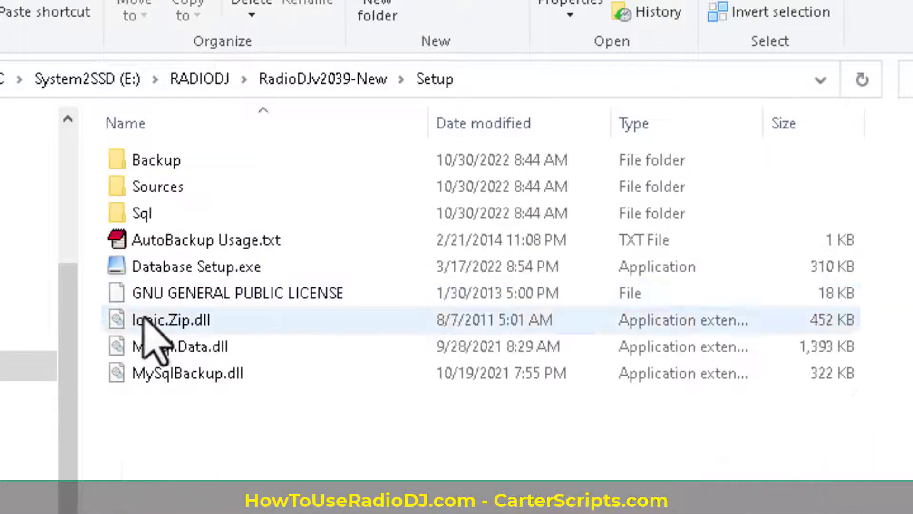
pyautogui.doubleClick(190, 269)
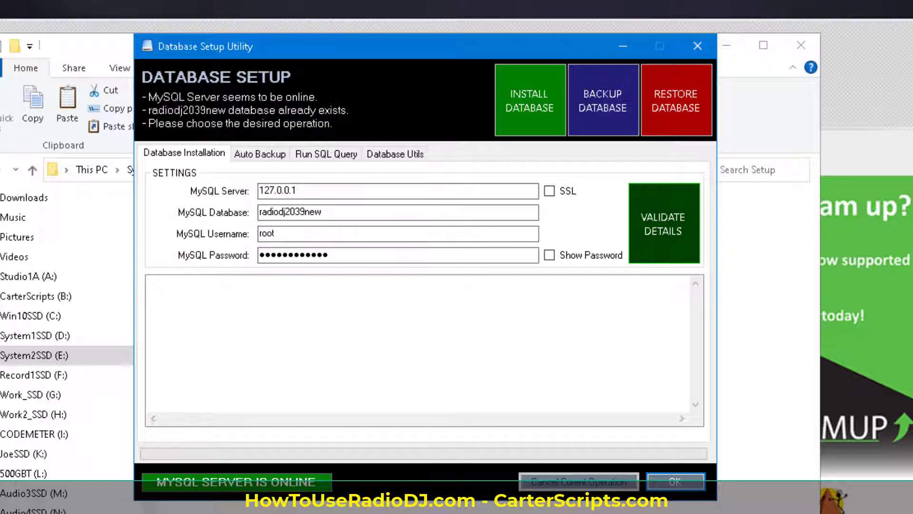
# Move the Database Setup Utility window and bring it in front of the DB Updates folder.
pyautogui.moveTo(4, 512); pyautogui.dragTo(310, 326)
pyautogui.click(422, 46)
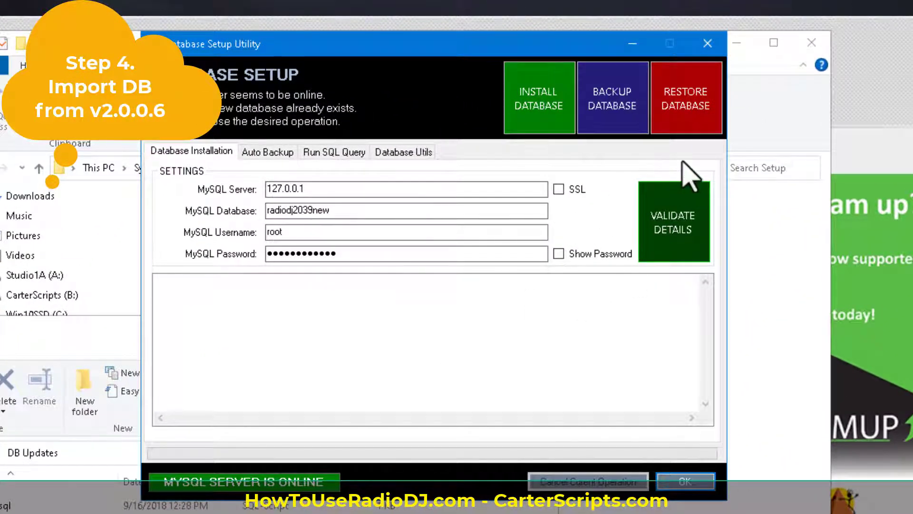
# Restore radiodj2039new from RadioDj v20006 Default\Setup\Backup\20221030 084302.sql.
pyautogui.click(695, 113)
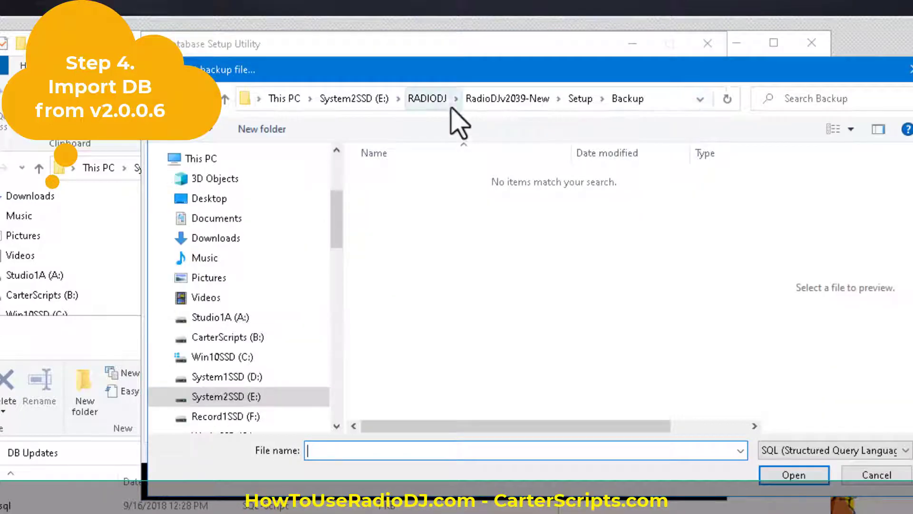
pyautogui.click(428, 111)
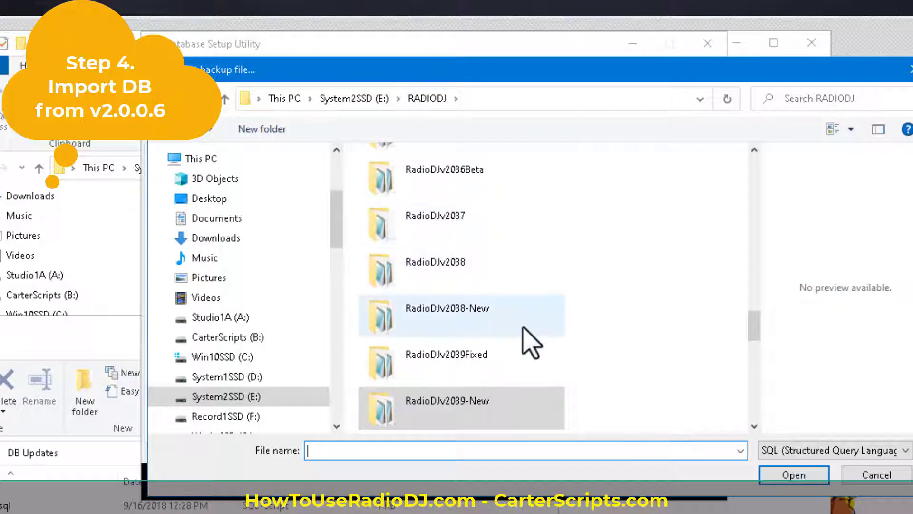
pyautogui.scroll(10, 530, 342)
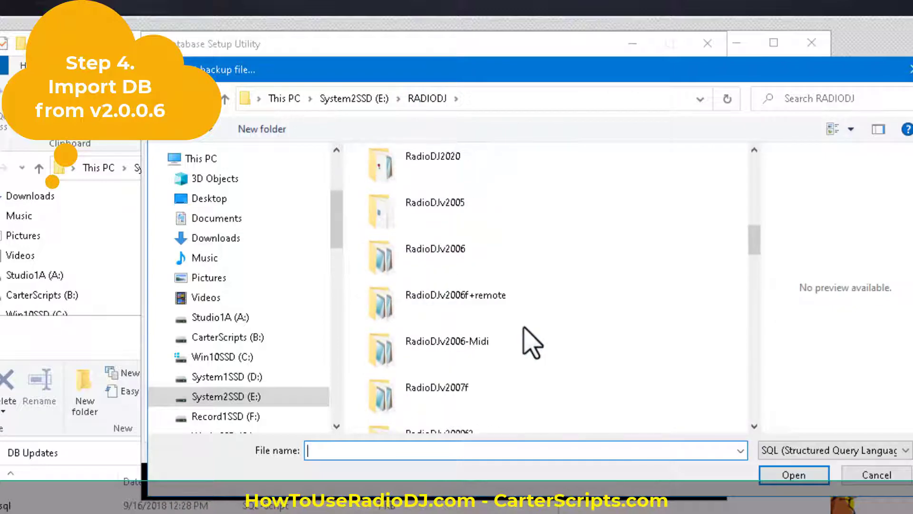
pyautogui.scroll(3, 528, 339)
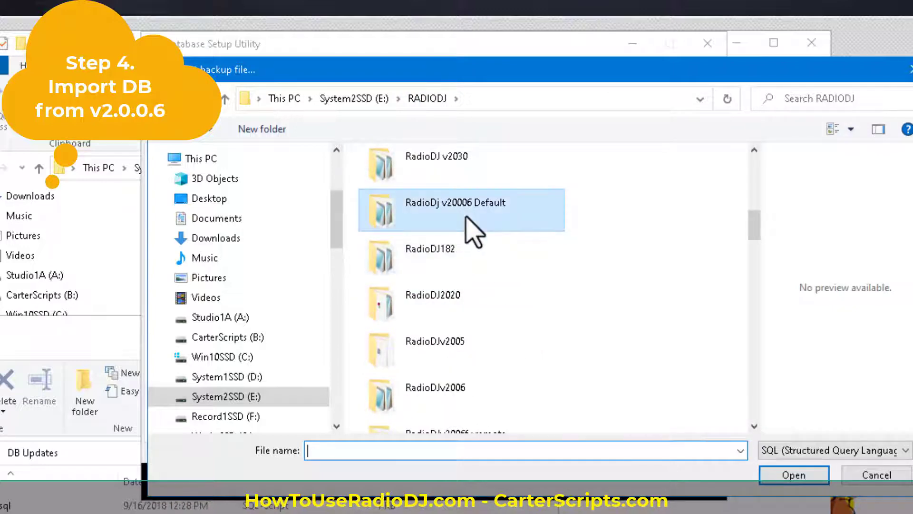
pyautogui.doubleClick(463, 214)
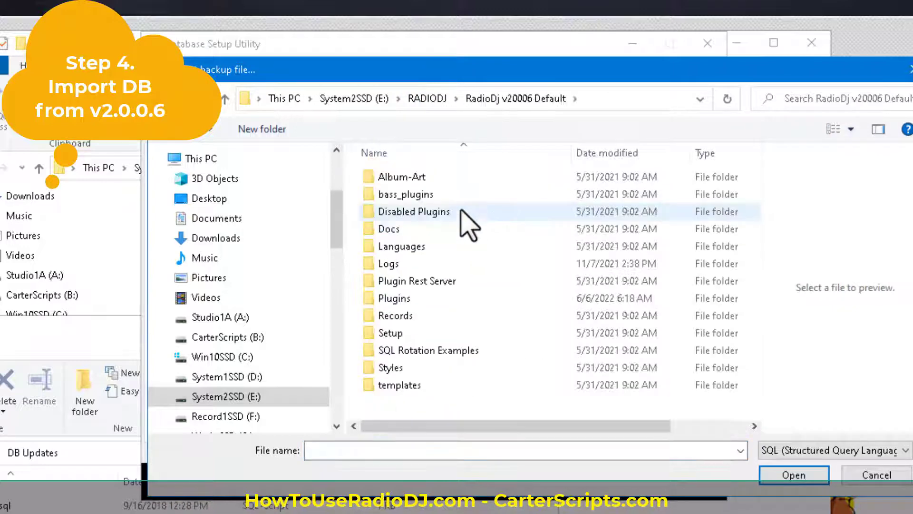
pyautogui.doubleClick(396, 338)
pyautogui.doubleClick(402, 178)
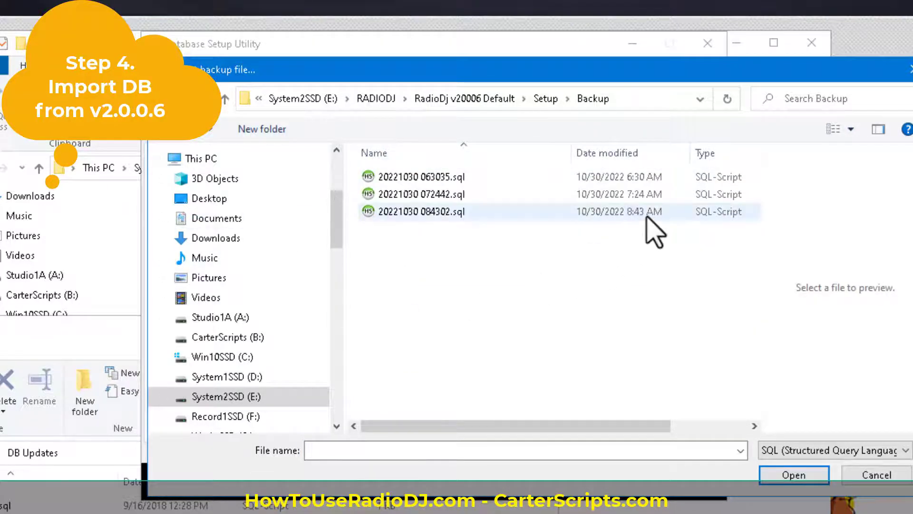
pyautogui.click(436, 213)
pyautogui.click(808, 475)
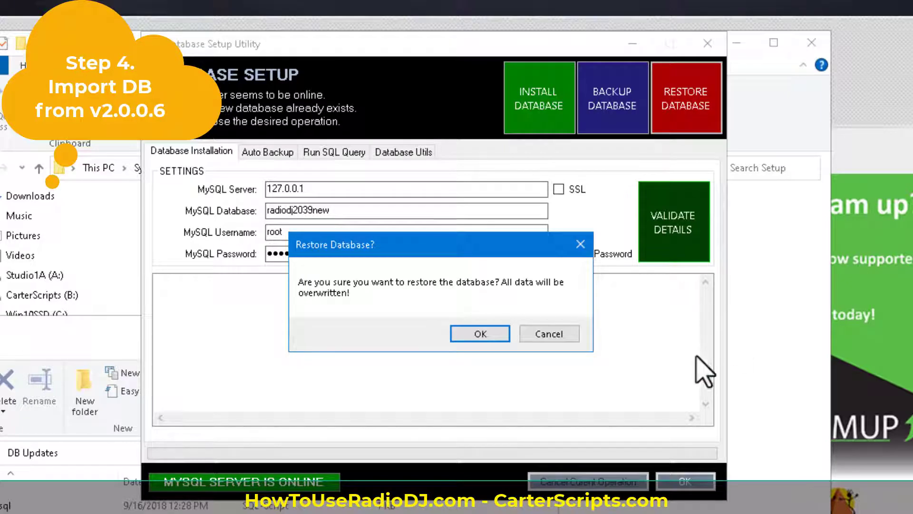
pyautogui.click(481, 333)
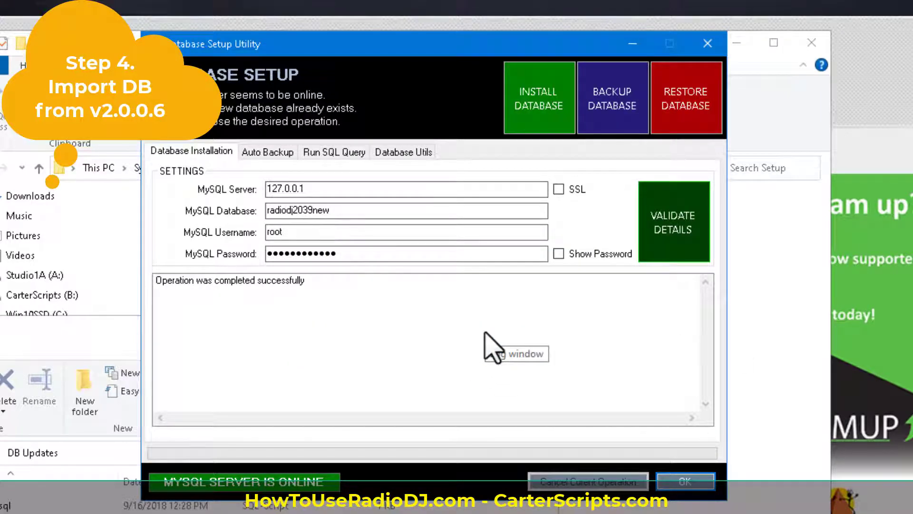
pyautogui.click(313, 281)
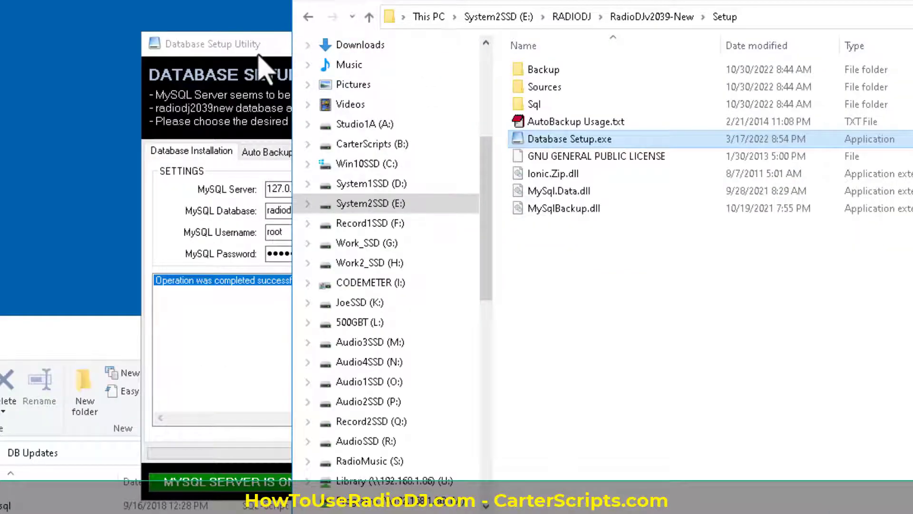
pyautogui.click(275, 66)
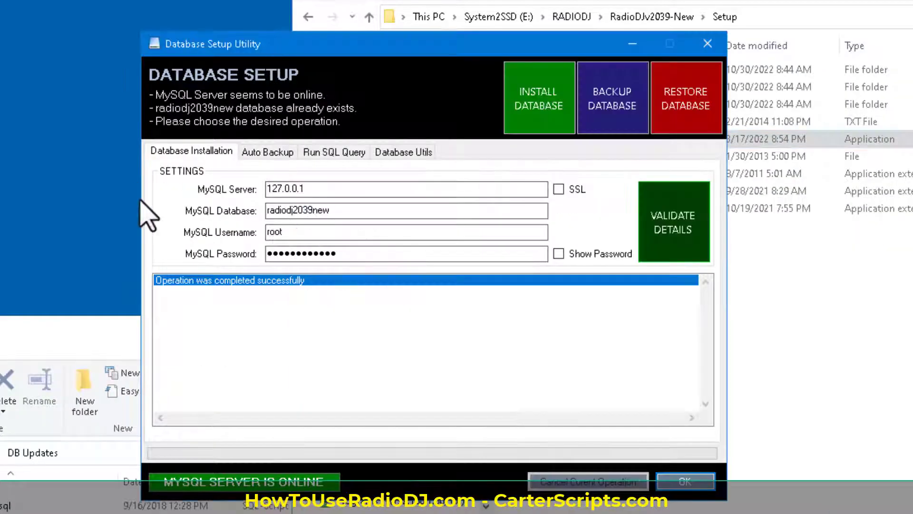
pyautogui.click(86, 332)
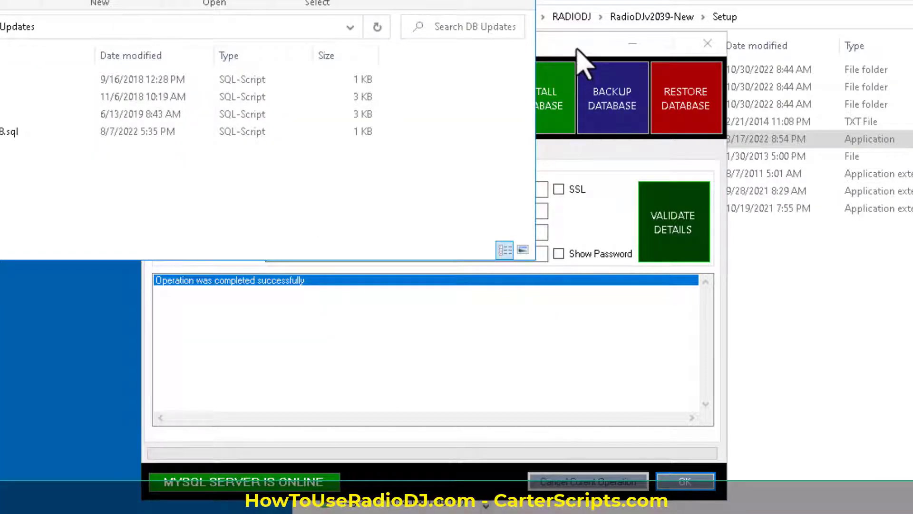
pyautogui.click(577, 48)
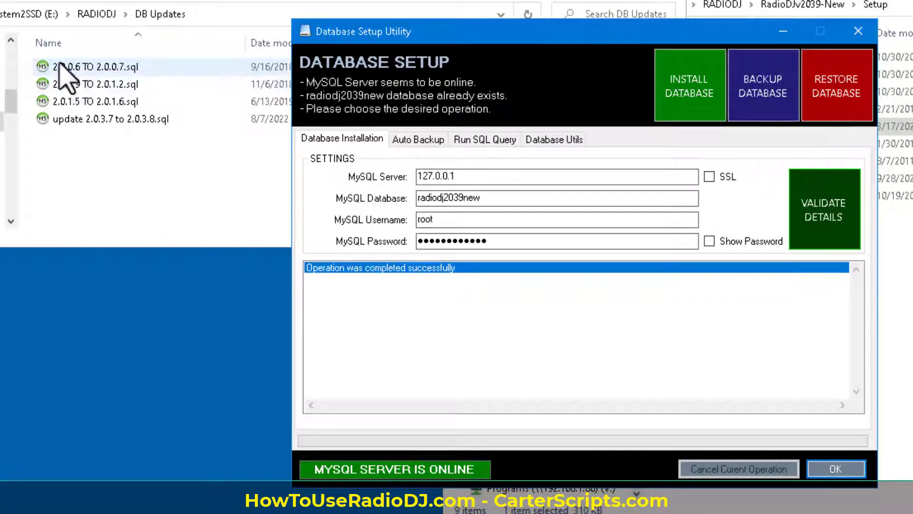
# Apply 2.0.0.6 TO 2.0.0.7.sql from RADIODJ\DB Updates to radiodj2039new and check the log.
pyautogui.click(552, 141)
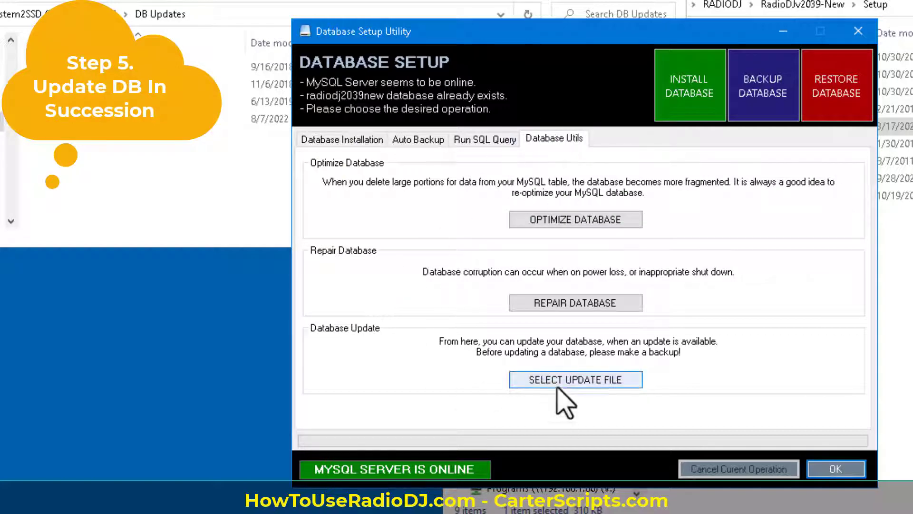
pyautogui.click(581, 379)
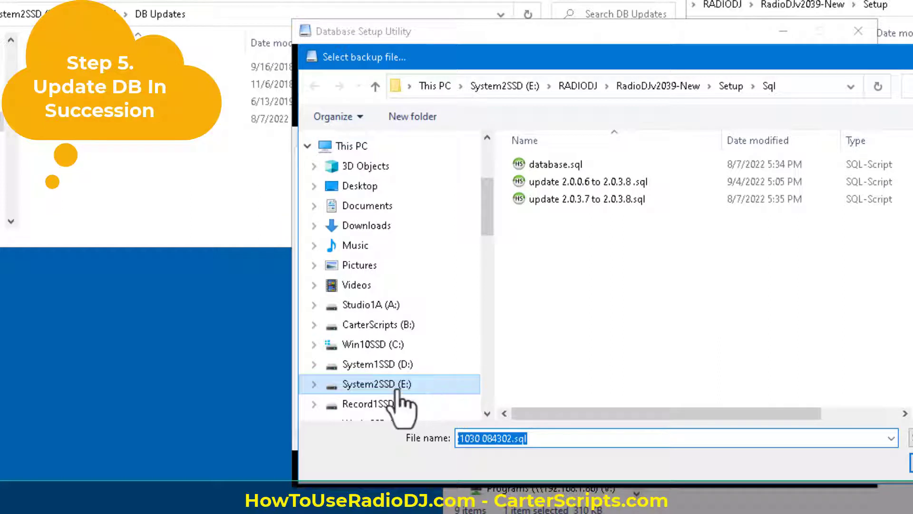
pyautogui.click(579, 86)
pyautogui.scroll(10, 693, 255)
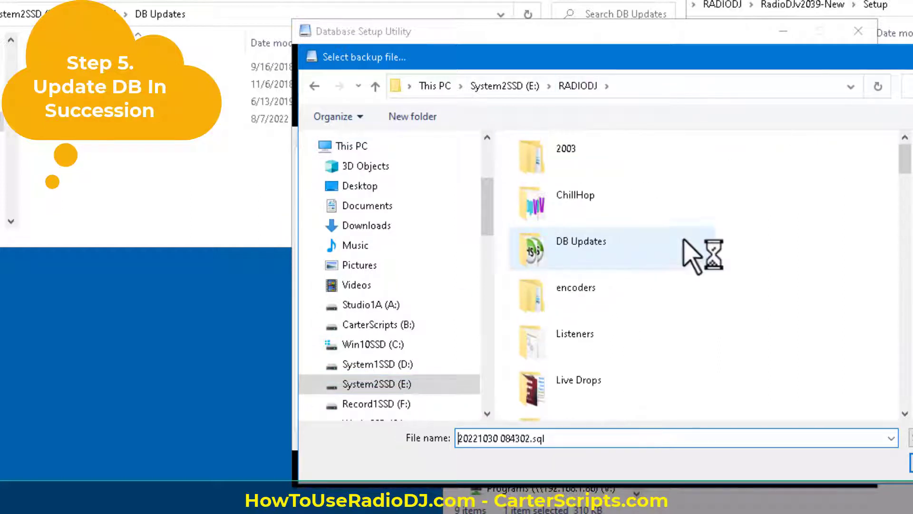
pyautogui.doubleClick(570, 250)
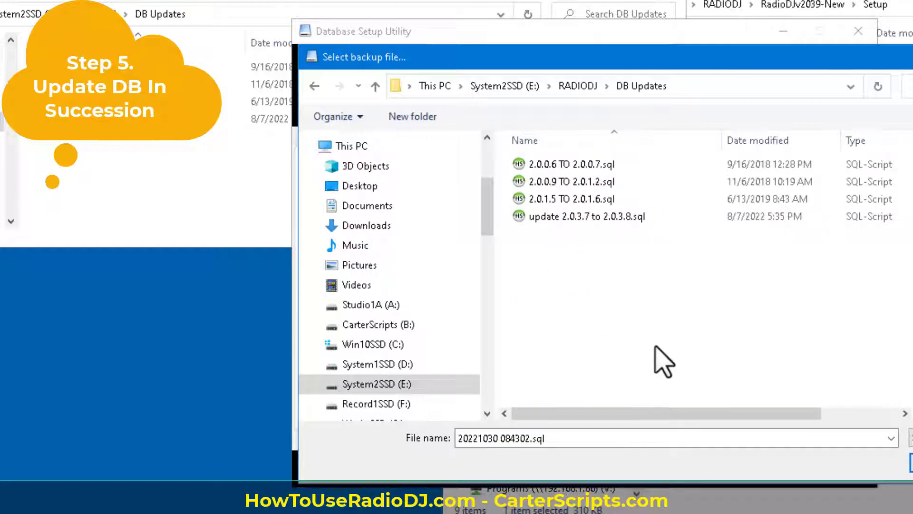
pyautogui.click(554, 165)
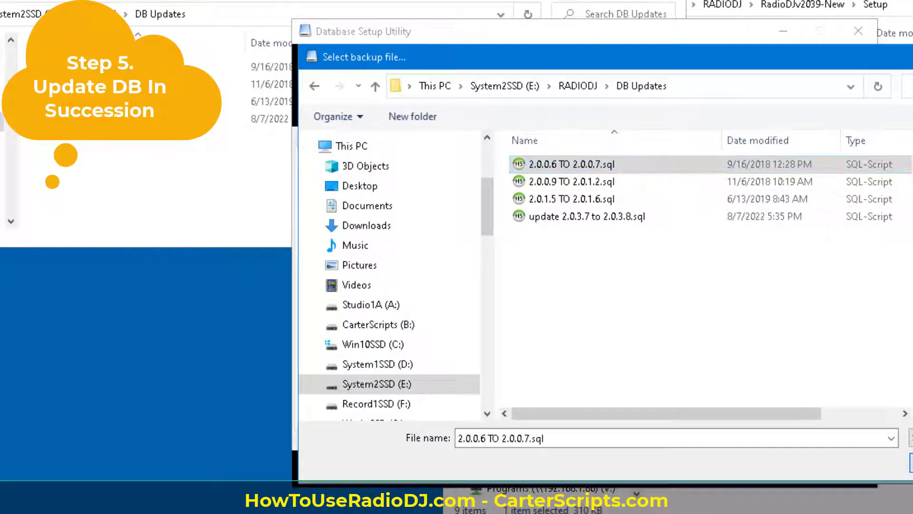
pyautogui.press('Return')
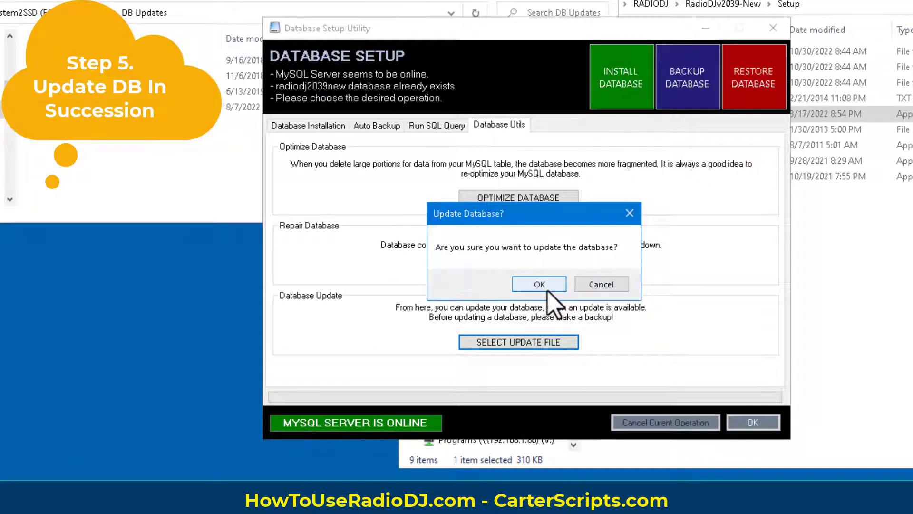
pyautogui.click(547, 284)
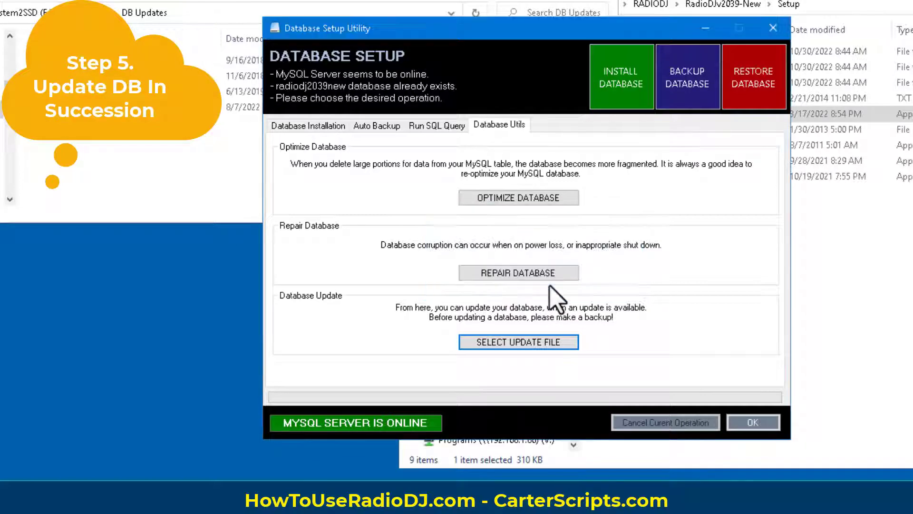
pyautogui.click(306, 126)
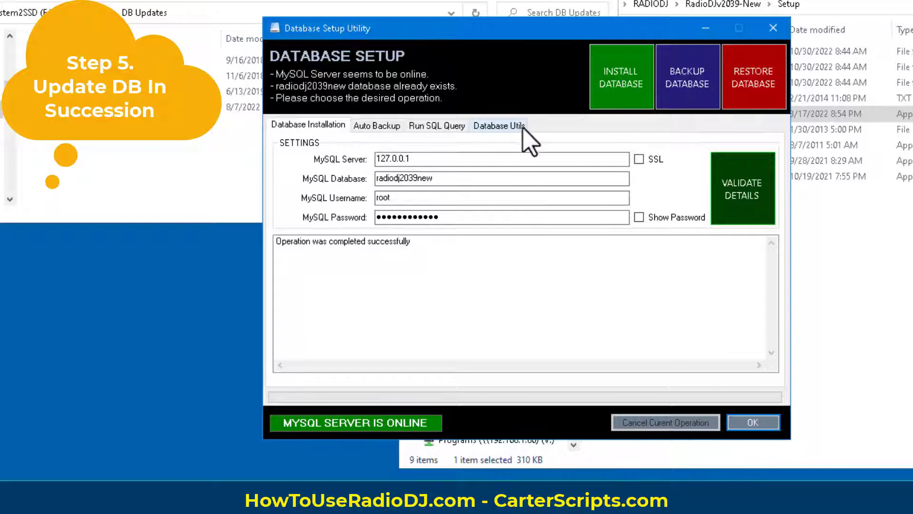
# Apply 2.0.0.9 TO 2.0.1.2.sql from DB Updates, verify success in the log, and return to Database Utils.
pyautogui.click(502, 126)
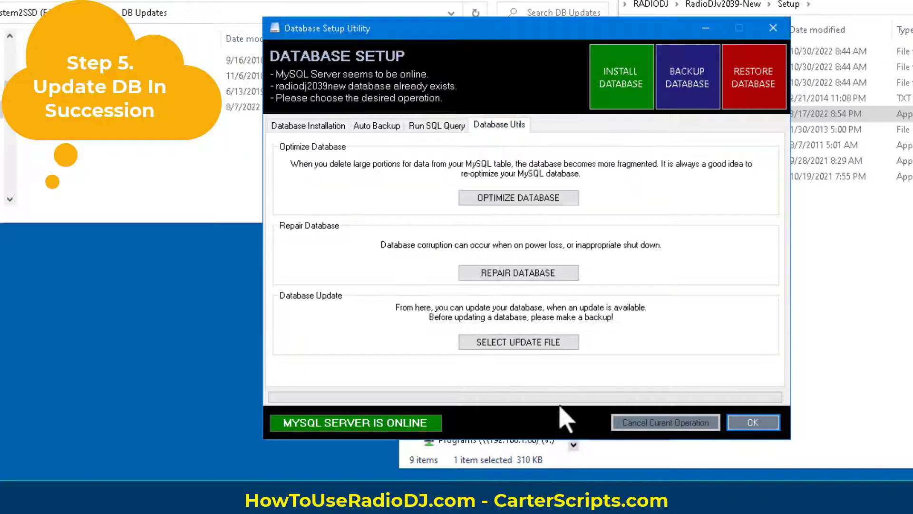
pyautogui.click(527, 344)
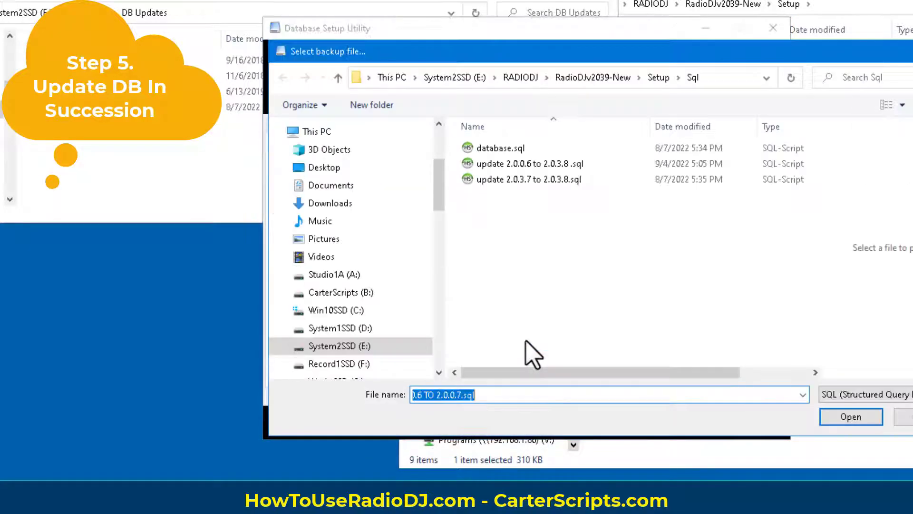
pyautogui.click(521, 77)
pyautogui.scroll(10, 561, 285)
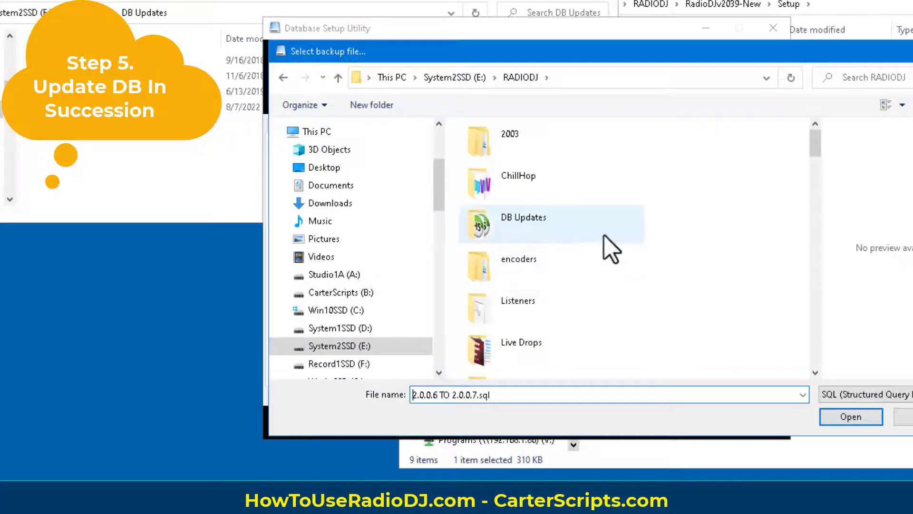
pyautogui.doubleClick(530, 239)
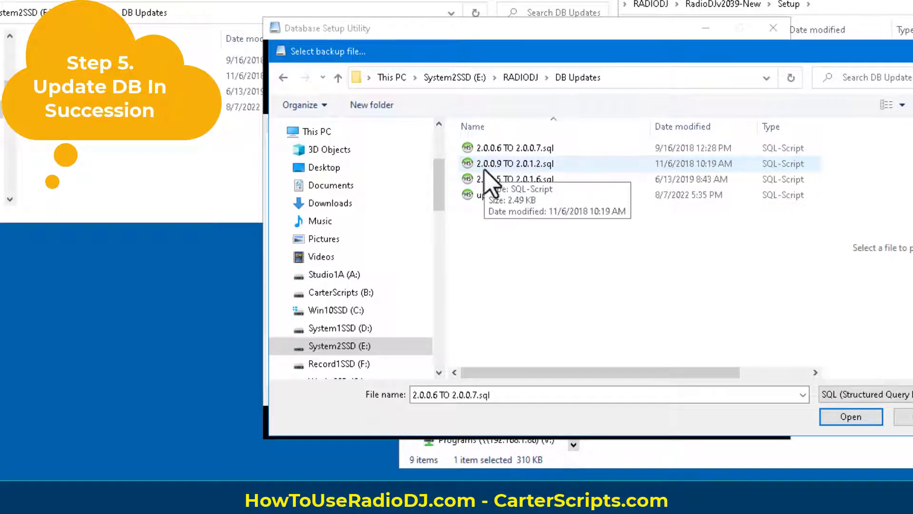
pyautogui.click(464, 163)
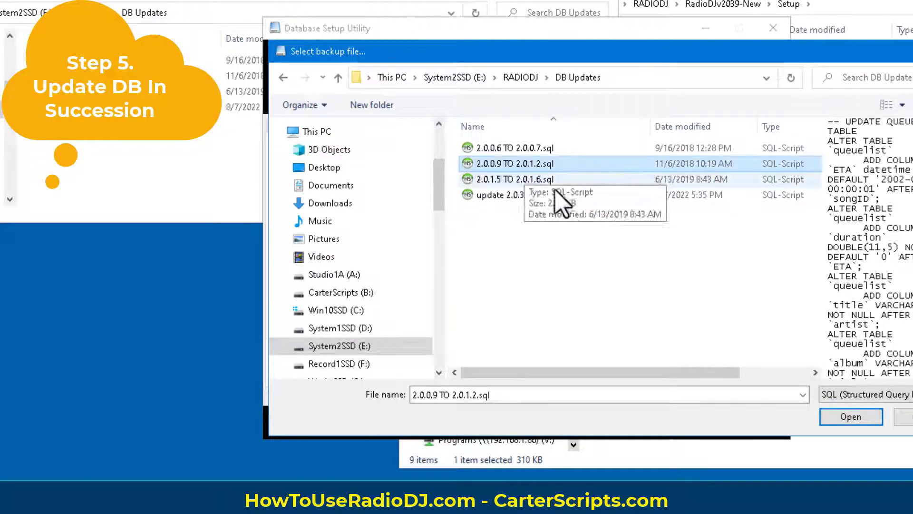
pyautogui.click(858, 420)
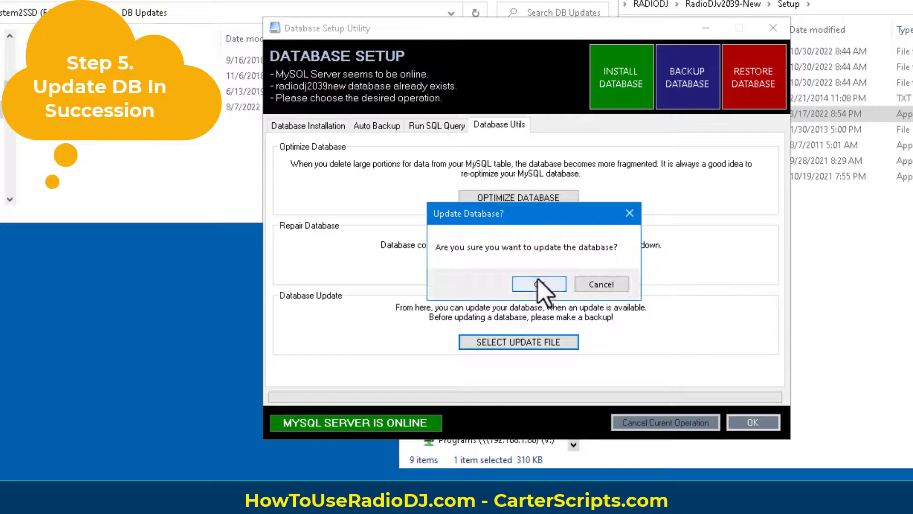
pyautogui.click(540, 285)
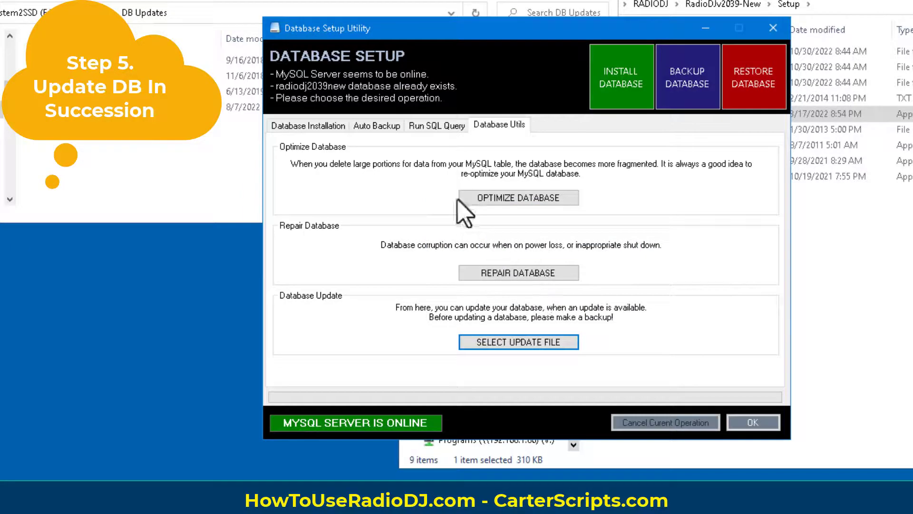
pyautogui.click(323, 124)
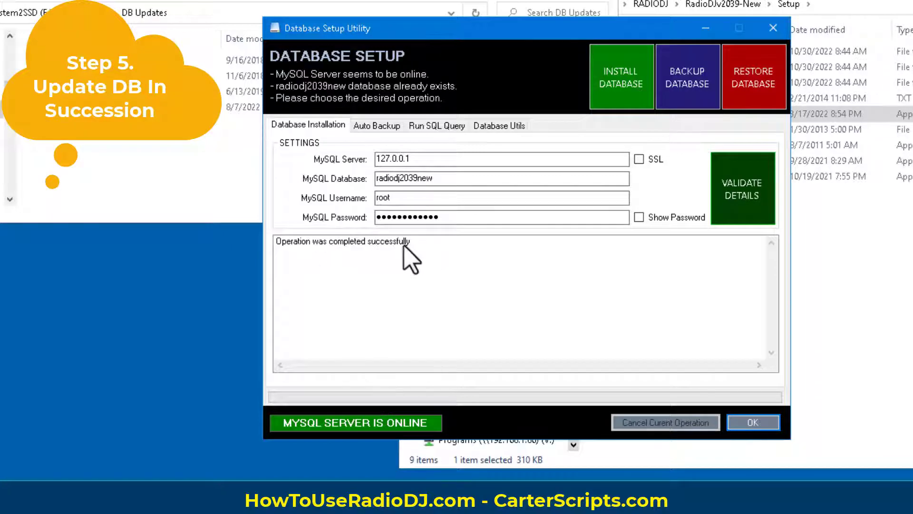
pyautogui.click(506, 129)
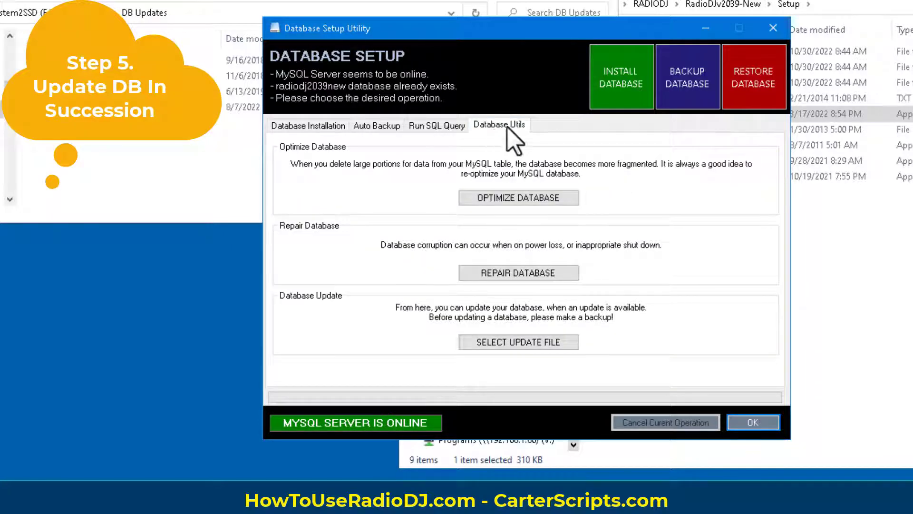
# Apply 2.0.1.5 TO 2.0.1.6.sql from RADIODJ\DB Updates to radiodj2039new and check the log.
pyautogui.click(542, 342)
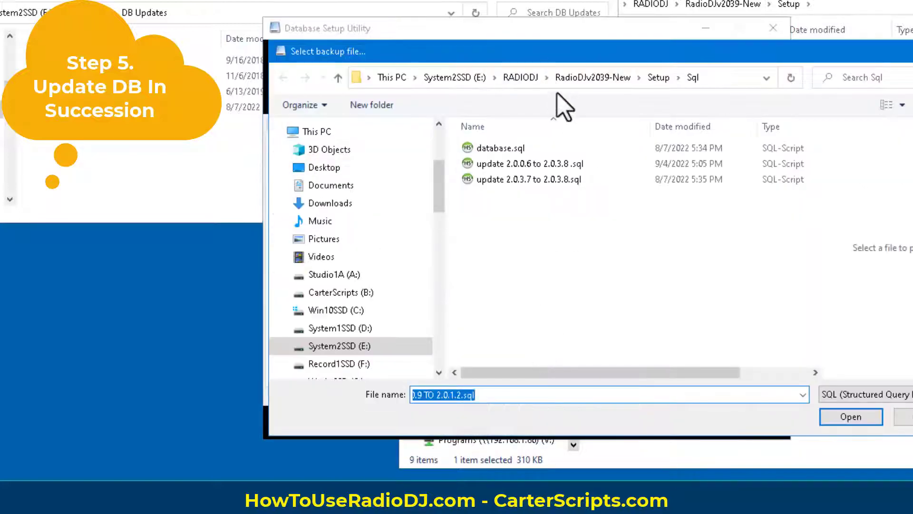
pyautogui.click(524, 78)
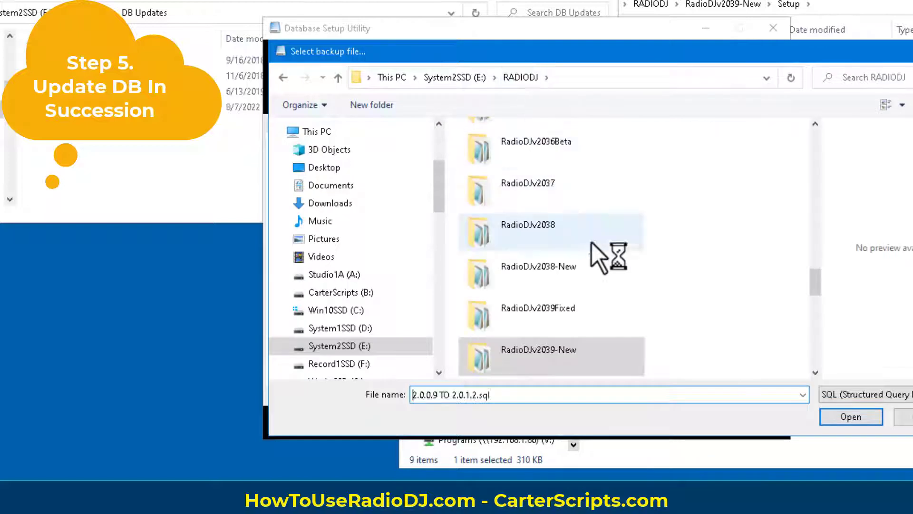
pyautogui.doubleClick(532, 230)
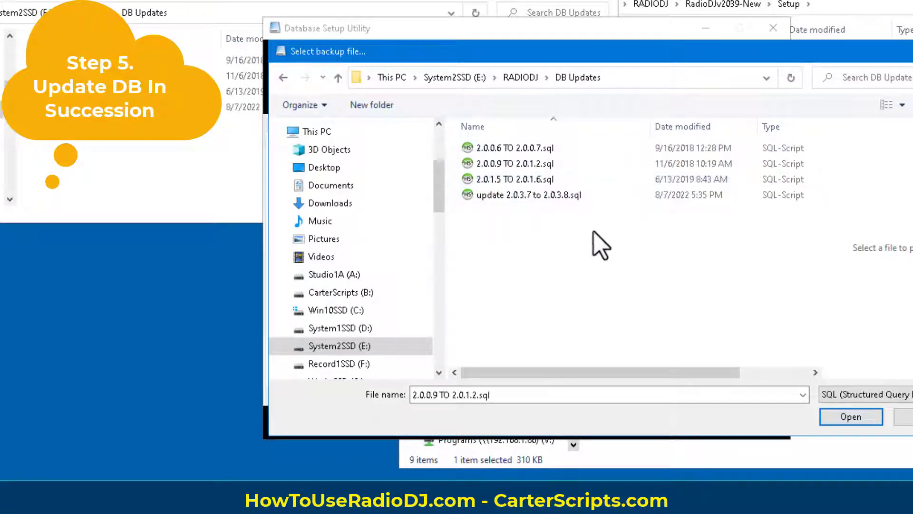
pyautogui.click(469, 183)
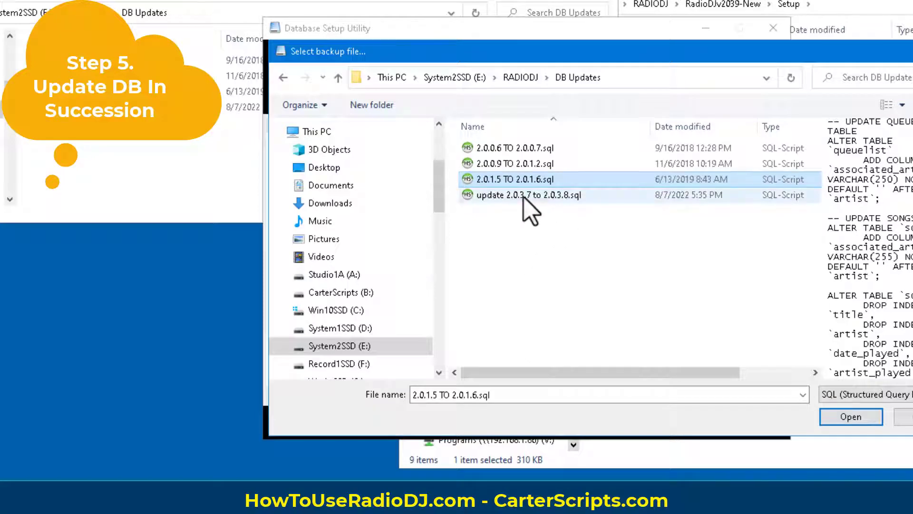
pyautogui.click(847, 418)
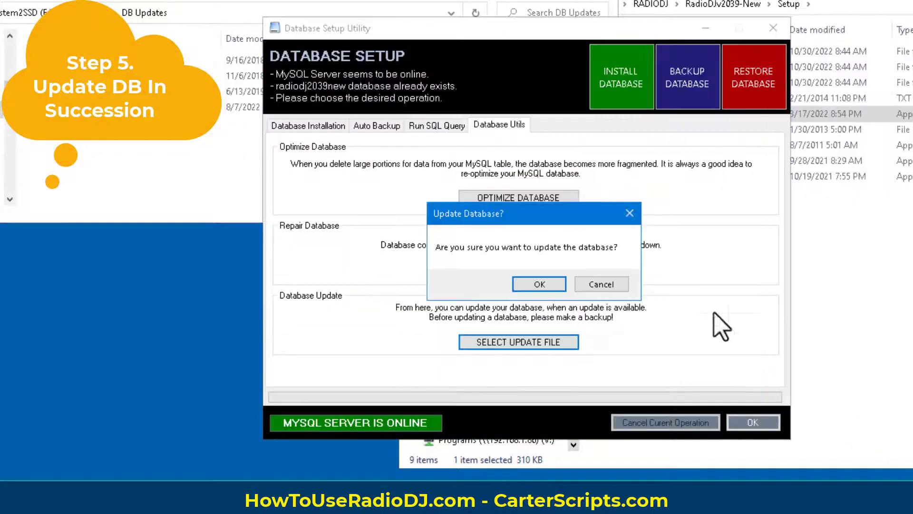
pyautogui.click(529, 285)
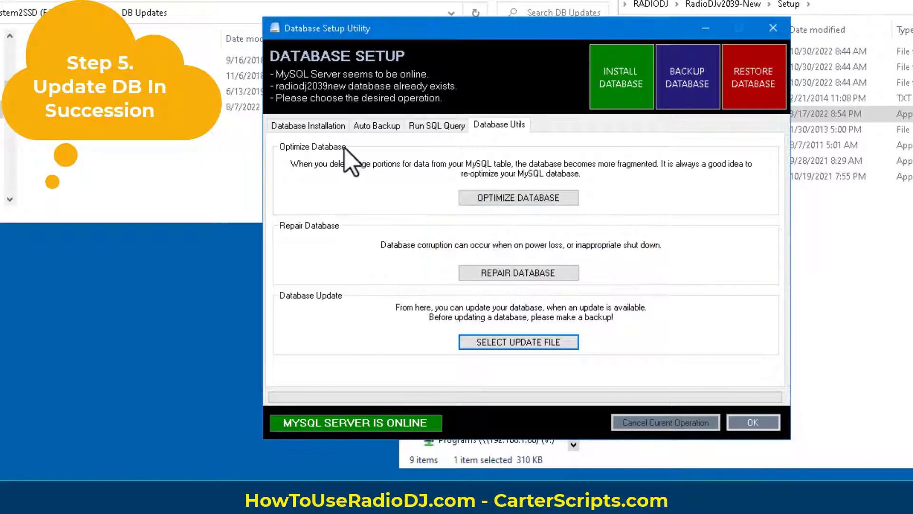
pyautogui.click(334, 126)
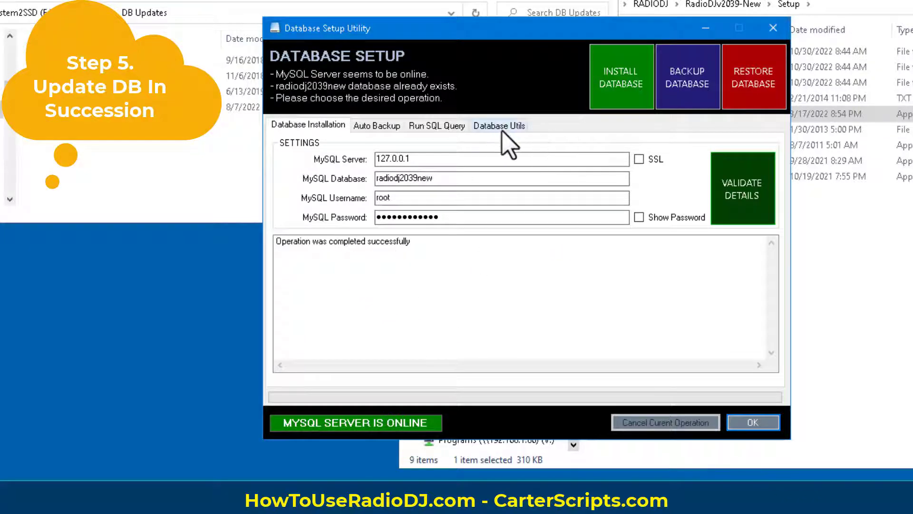
# Apply the final script, update 2.0.3.7 to 2.0.3.8.sql, from DB Updates and confirm success in the log.
pyautogui.click(521, 126)
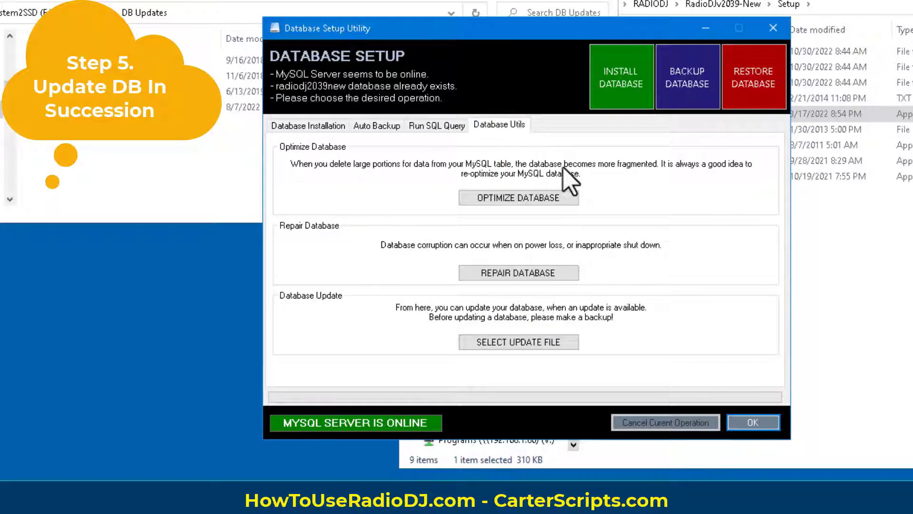
pyautogui.click(520, 344)
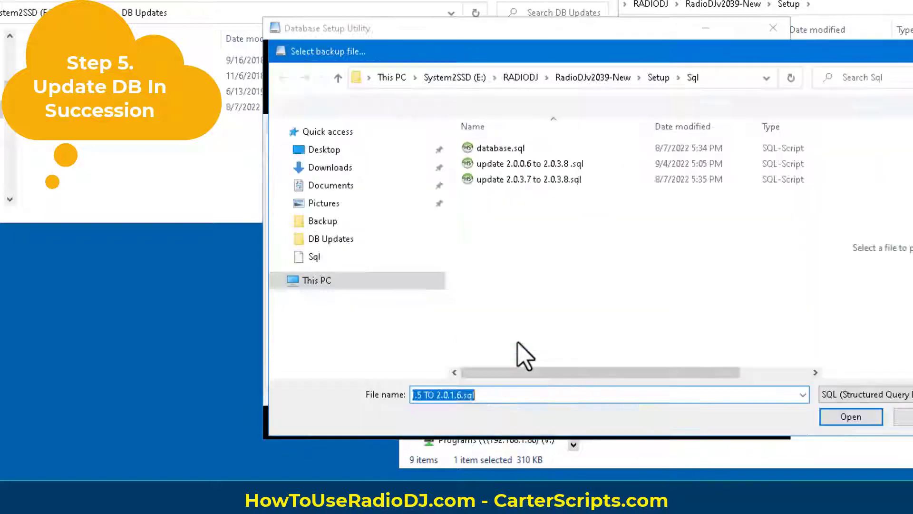
pyautogui.click(524, 77)
pyautogui.scroll(-3, 589, 214)
pyautogui.scroll(3, 599, 230)
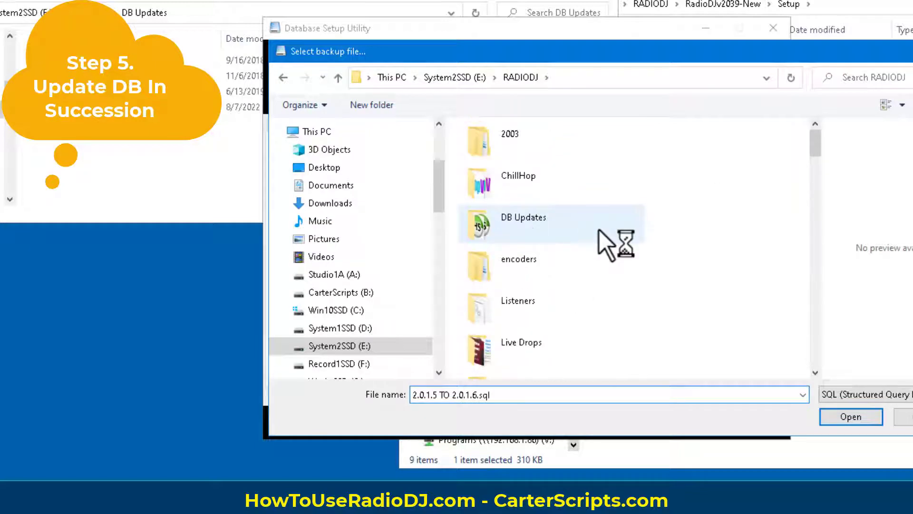
pyautogui.click(531, 215)
pyautogui.doubleClick(531, 217)
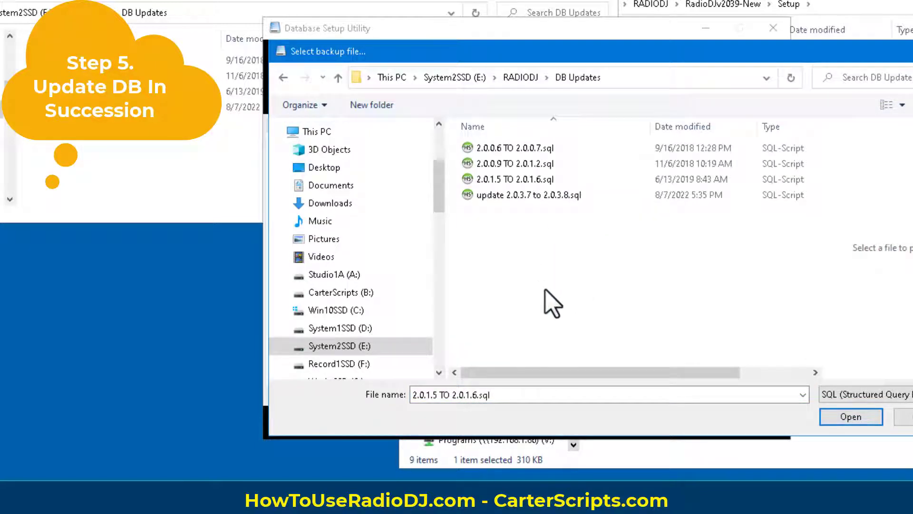
pyautogui.click(514, 200)
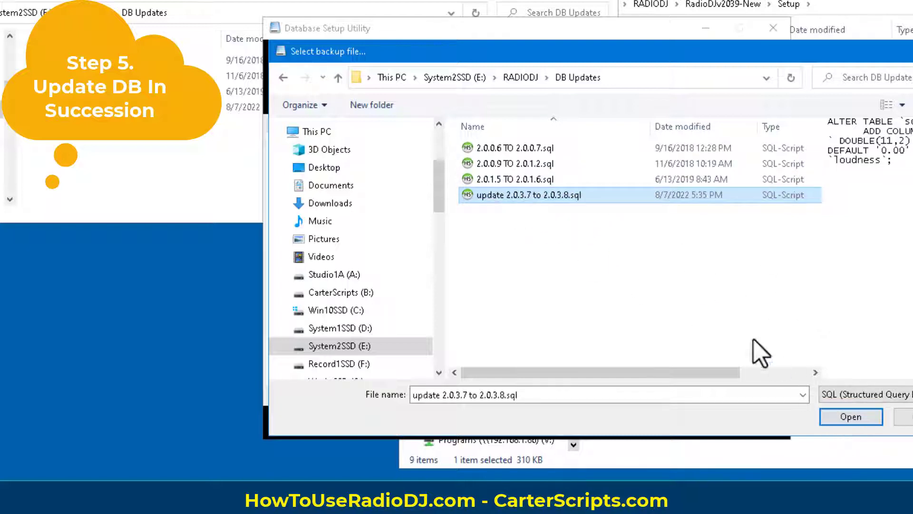
pyautogui.click(854, 416)
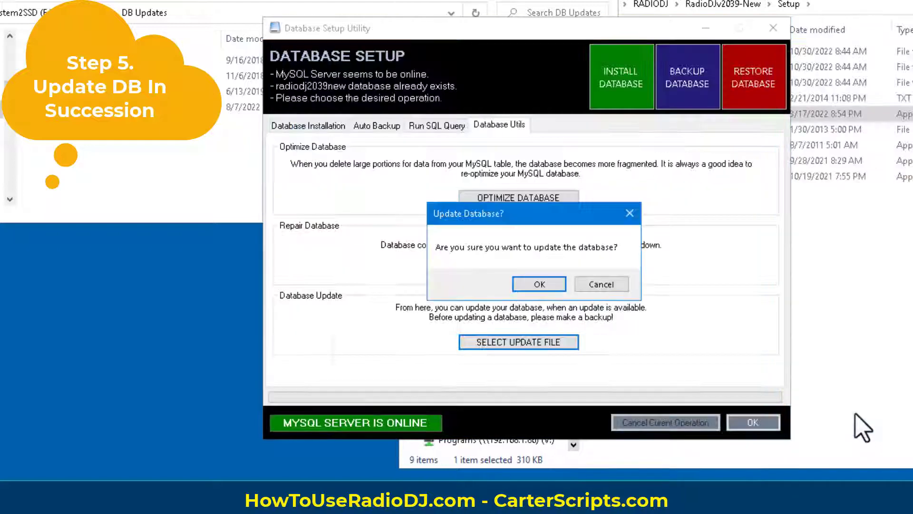
pyautogui.click(550, 287)
pyautogui.click(310, 126)
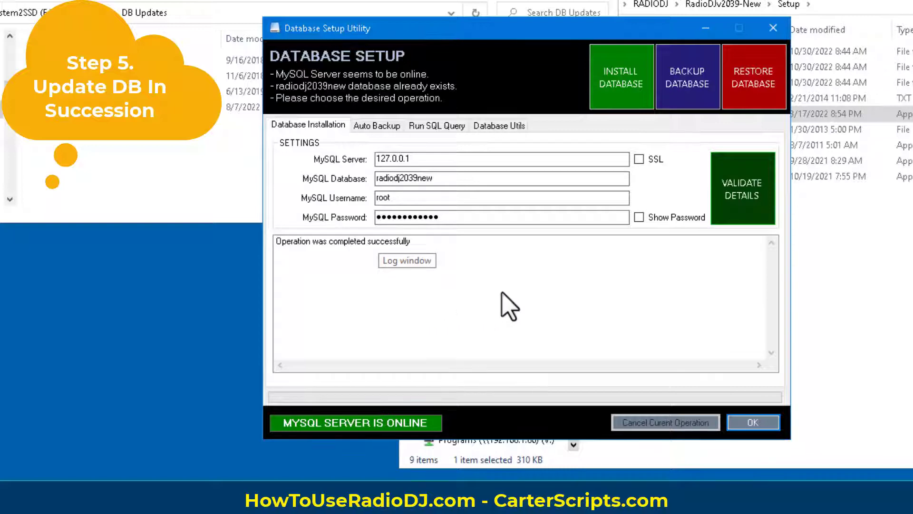
# Return to Database Utils and cancel selecting another update file, applying nothing more.
pyautogui.click(506, 133)
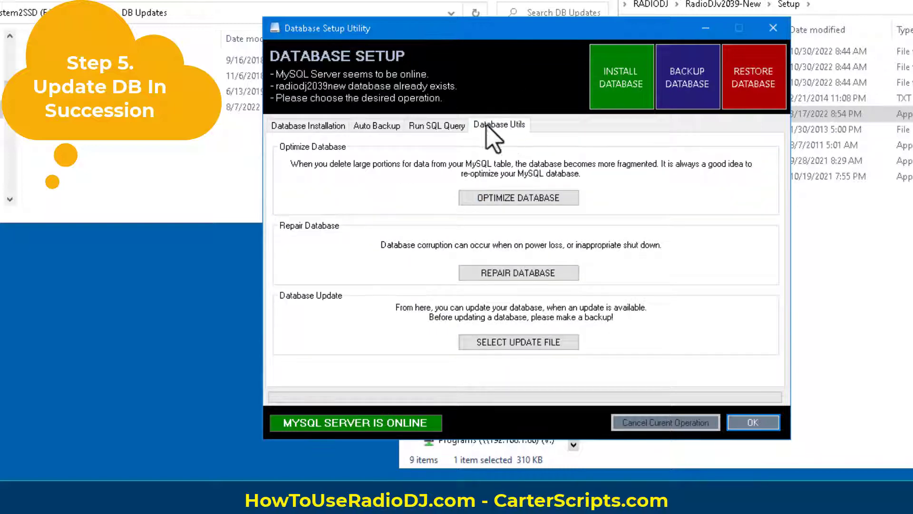
pyautogui.click(522, 343)
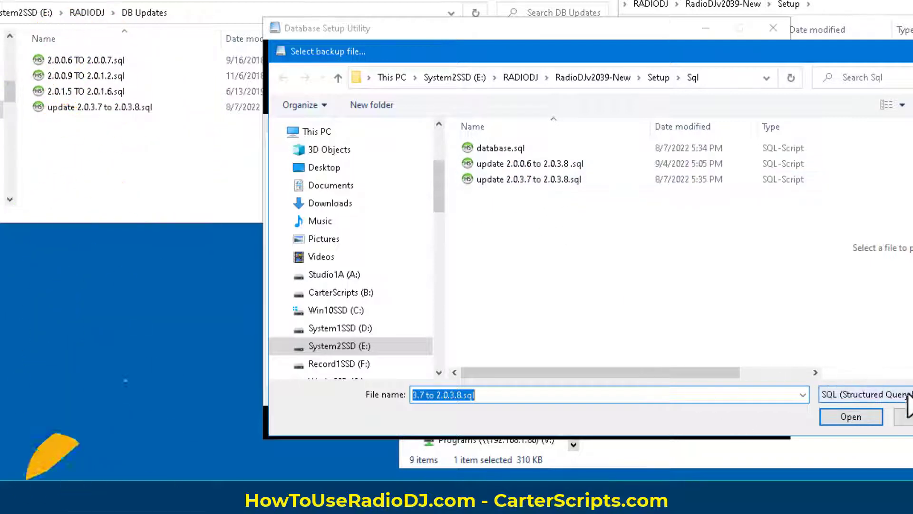
pyautogui.press('Escape')
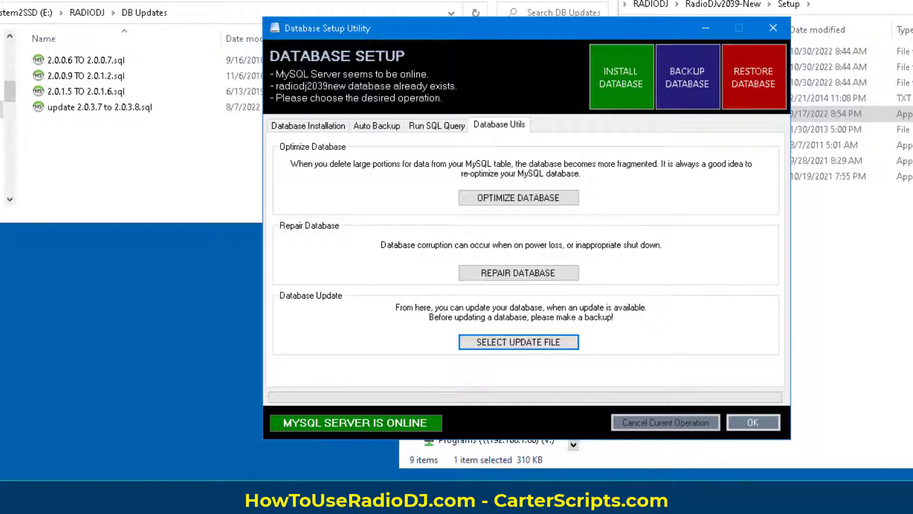
# Launch RadioDJ.exe v2.0.3.9 from the RadioDJv2039-New folder in File Explorer.
pyautogui.hotkey('alt', 'Tab')
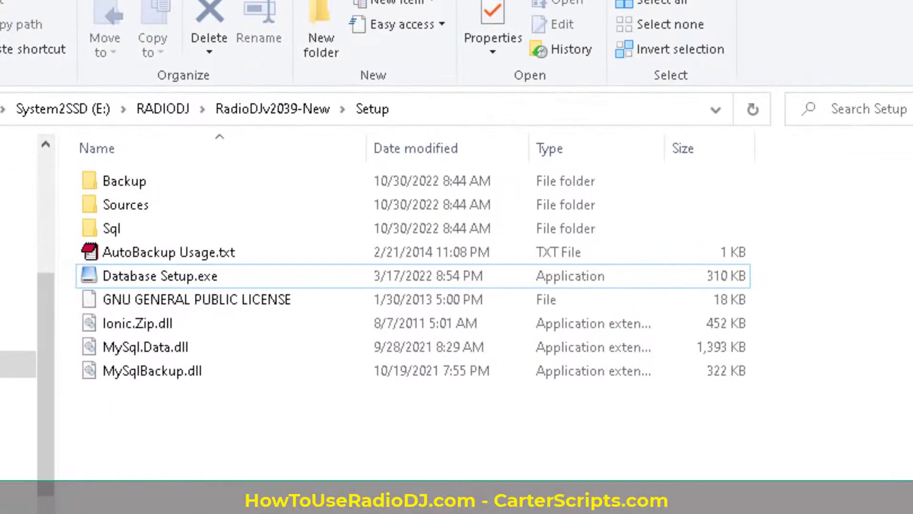
pyautogui.click(331, 99)
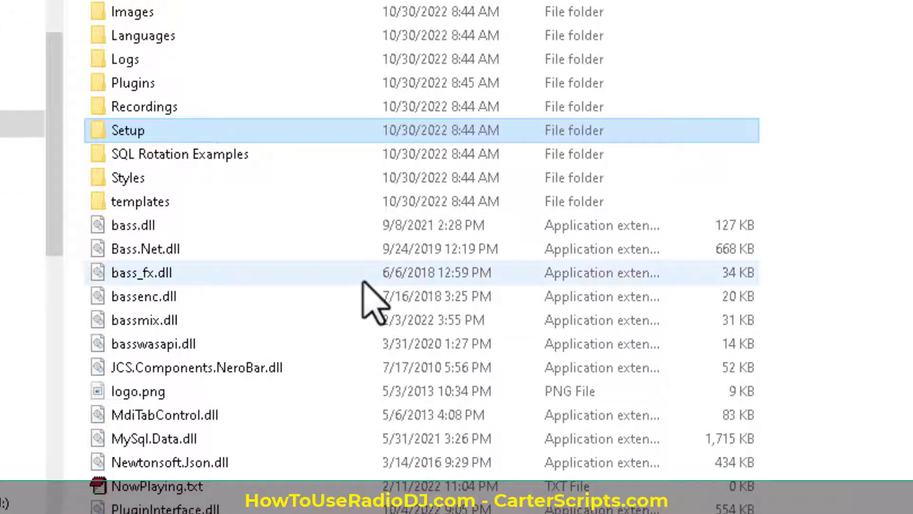
pyautogui.scroll(-4, 410, 299)
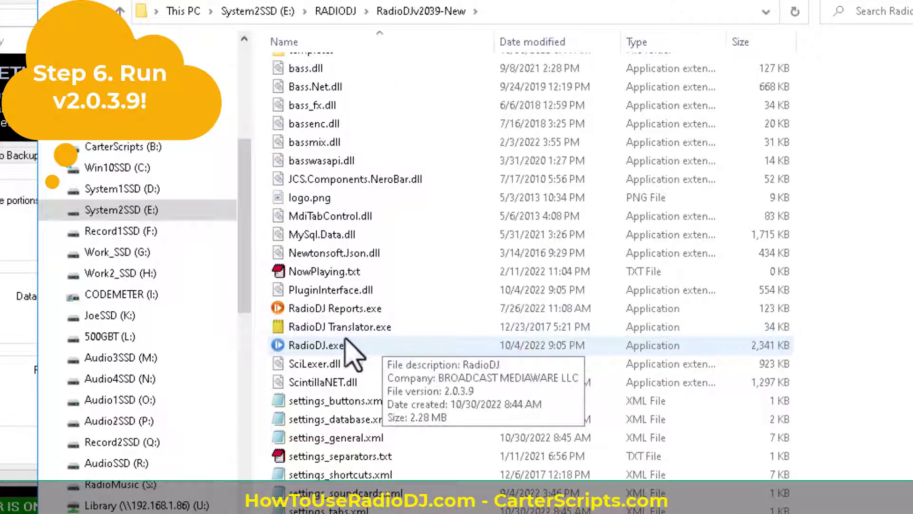
pyautogui.click(277, 346)
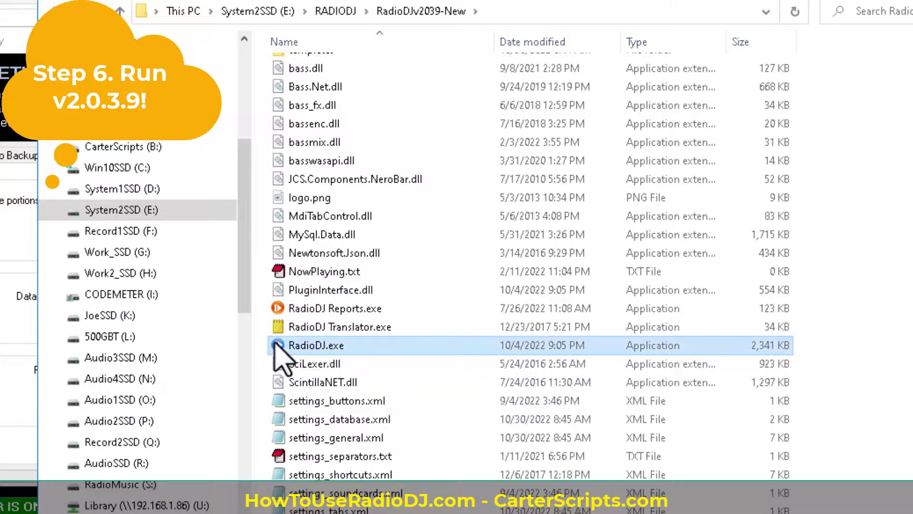
pyautogui.doubleClick(276, 345)
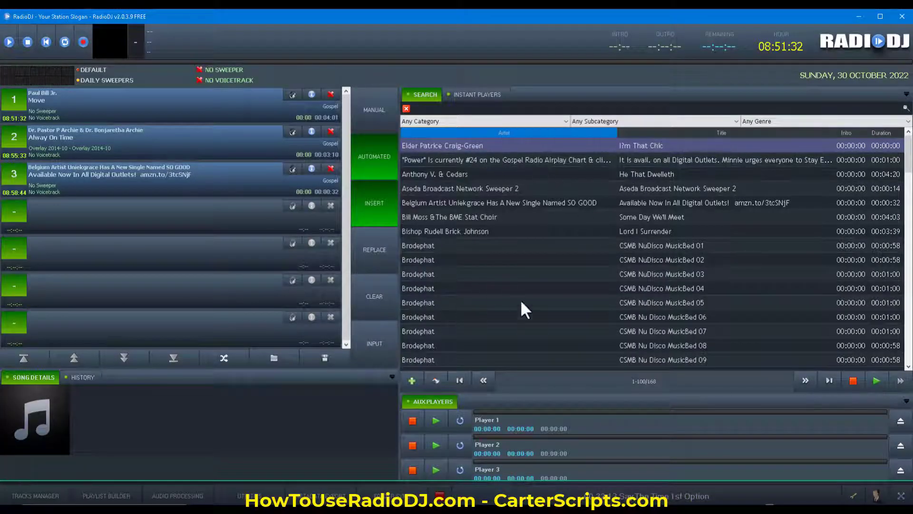
# Queue CSMB NuDisco MusicBed 03 and 04, view MusicBed 01's track details, then start playback.
pyautogui.doubleClick(414, 272)
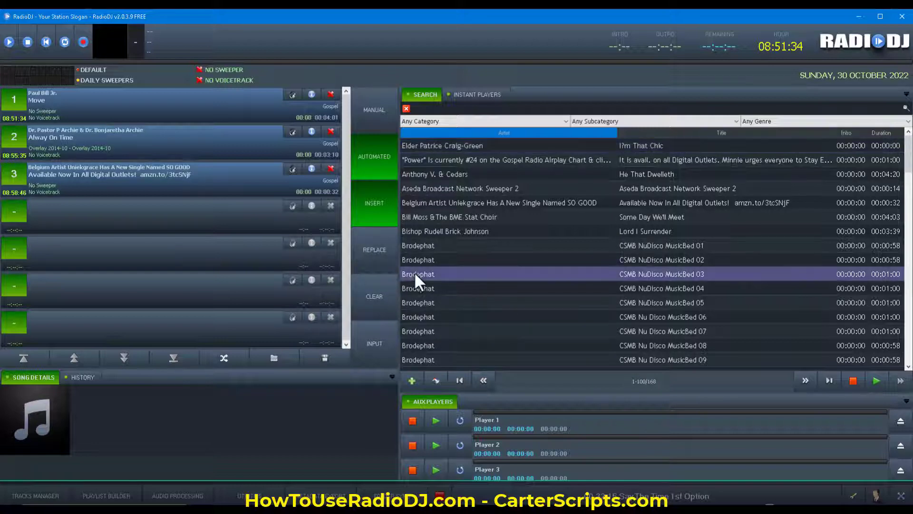
pyautogui.doubleClick(425, 287)
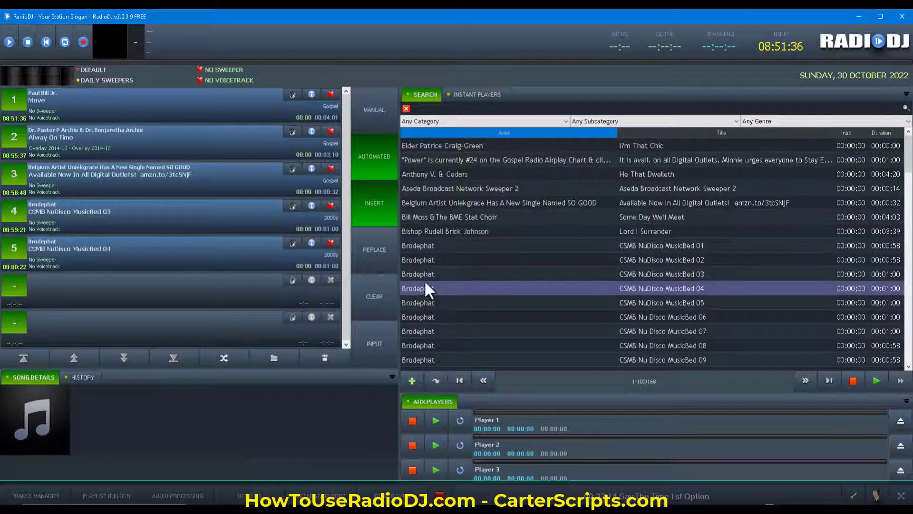
pyautogui.rightClick(426, 244)
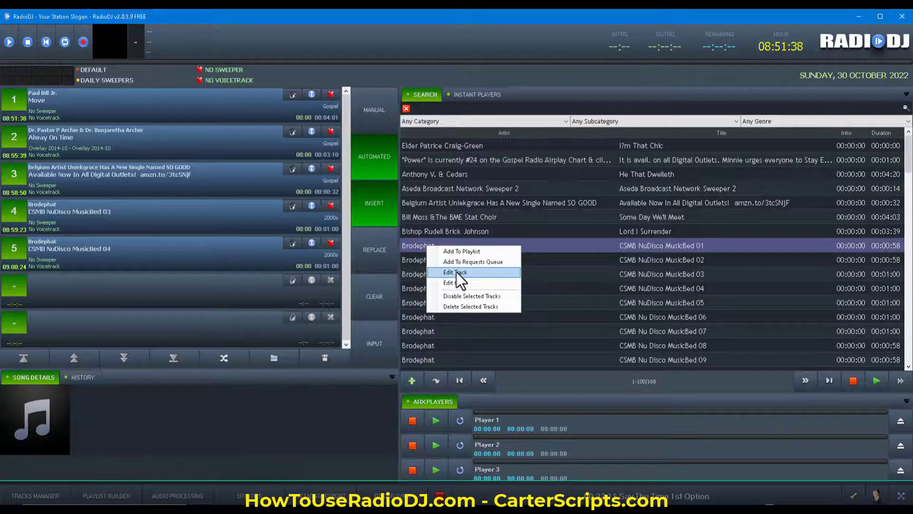
pyautogui.click(456, 272)
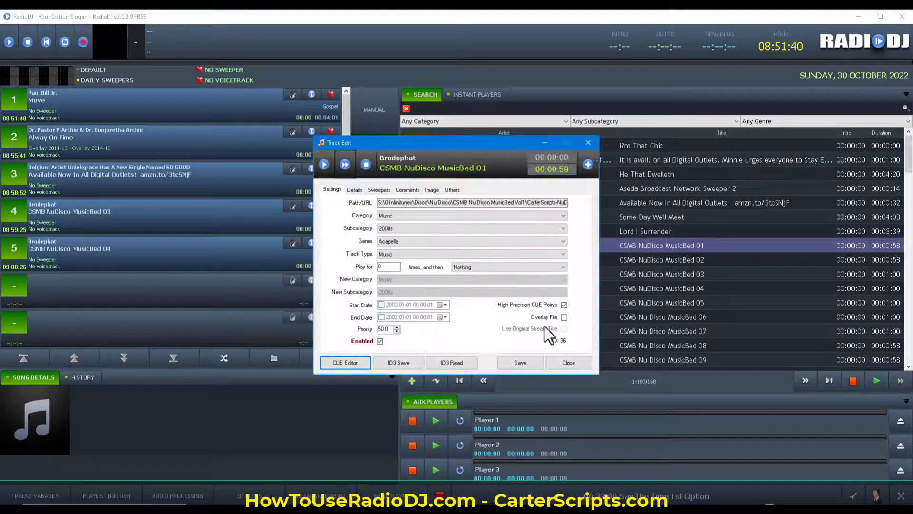
pyautogui.click(564, 363)
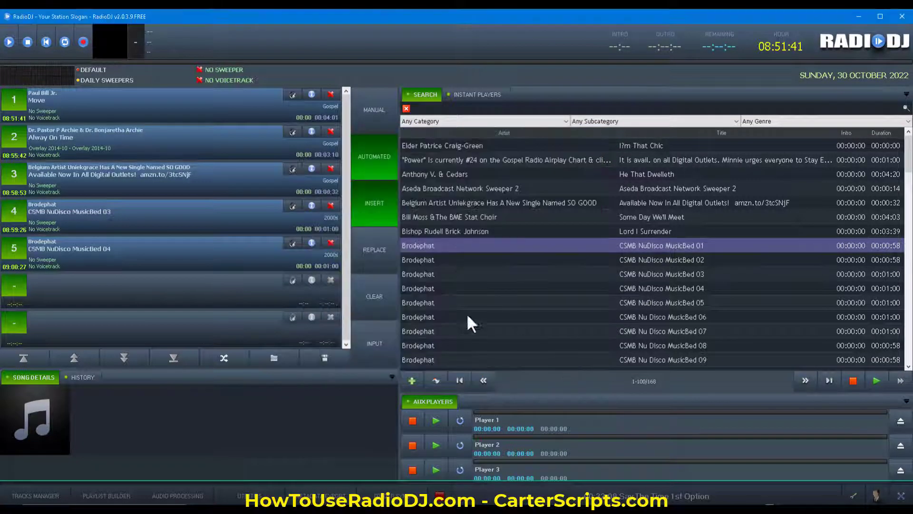
pyautogui.click(10, 42)
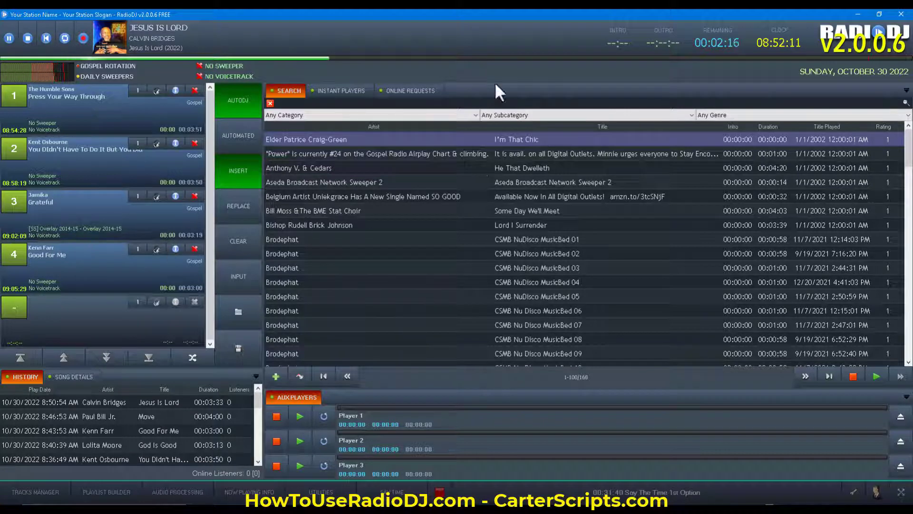
# Restore the v2.0.0.6 window and reposition and resize the v2.0.3.9 window beside it.
pyautogui.click(880, 15)
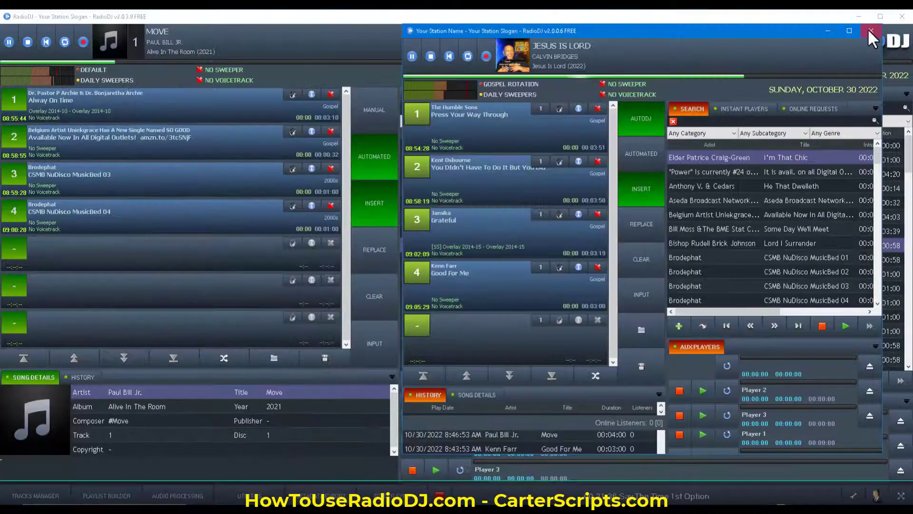
pyautogui.click(341, 14)
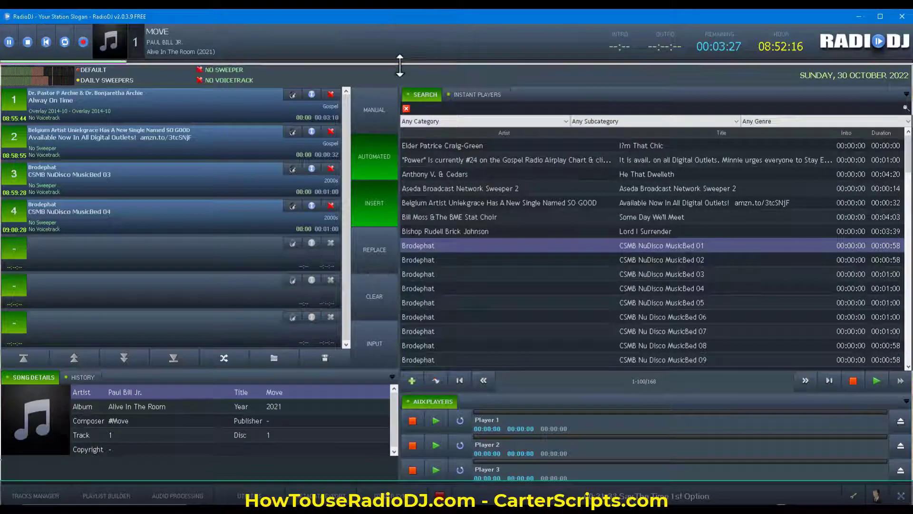
pyautogui.moveTo(399, 67); pyautogui.dragTo(355, 99)
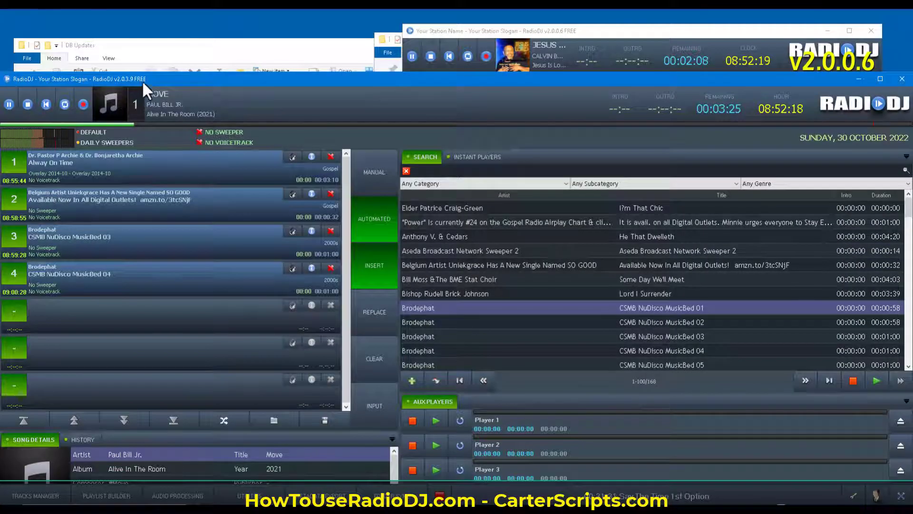
pyautogui.moveTo(141, 78); pyautogui.dragTo(176, 68)
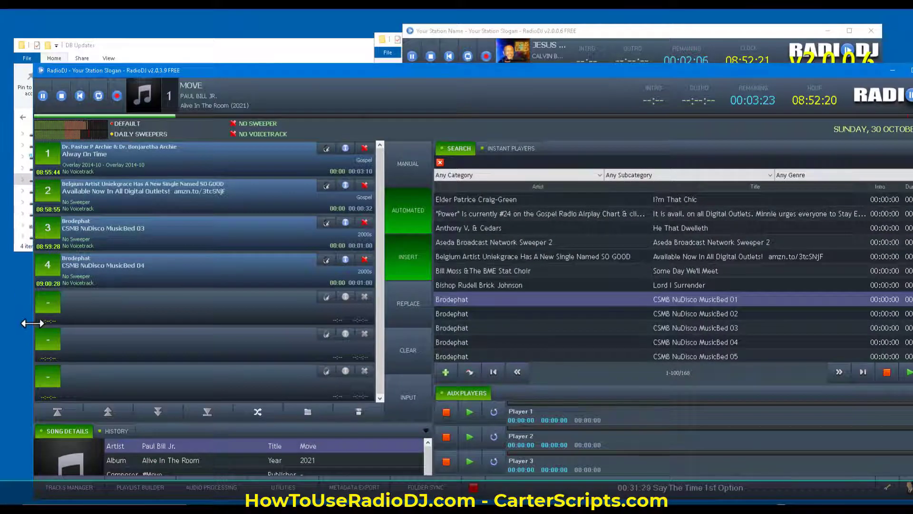
pyautogui.moveTo(32, 323); pyautogui.dragTo(445, 315)
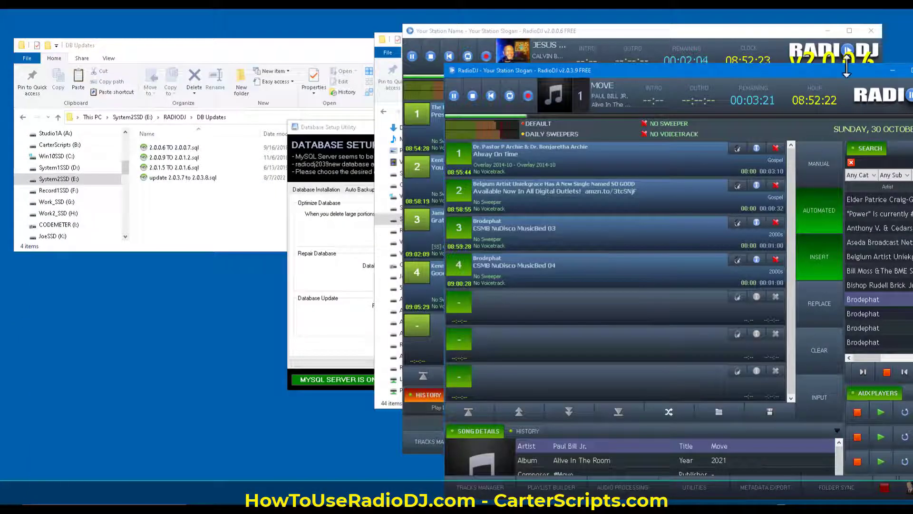
pyautogui.moveTo(845, 68); pyautogui.dragTo(399, 68)
pyautogui.click(701, 29)
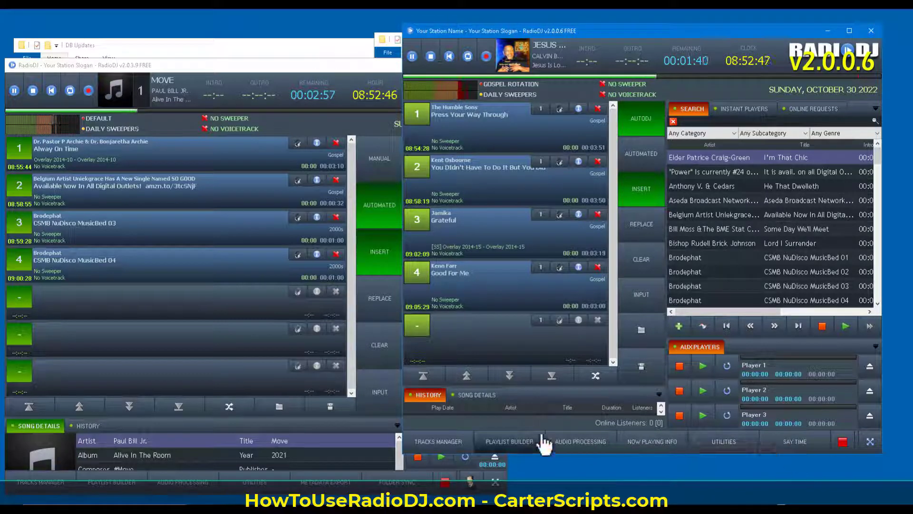
# Maximize the v2.0.3.9 window and switch it from MANUAL to AutoDJ mode.
pyautogui.click(328, 64)
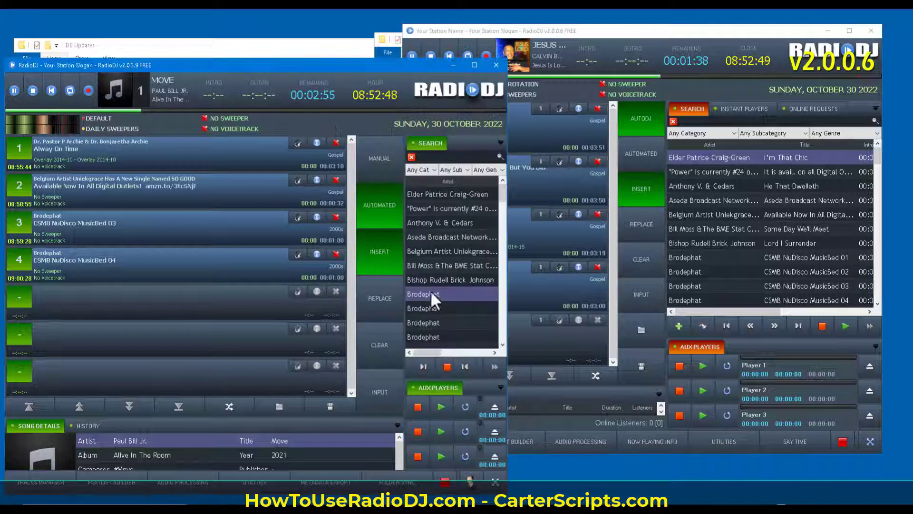
pyautogui.click(474, 65)
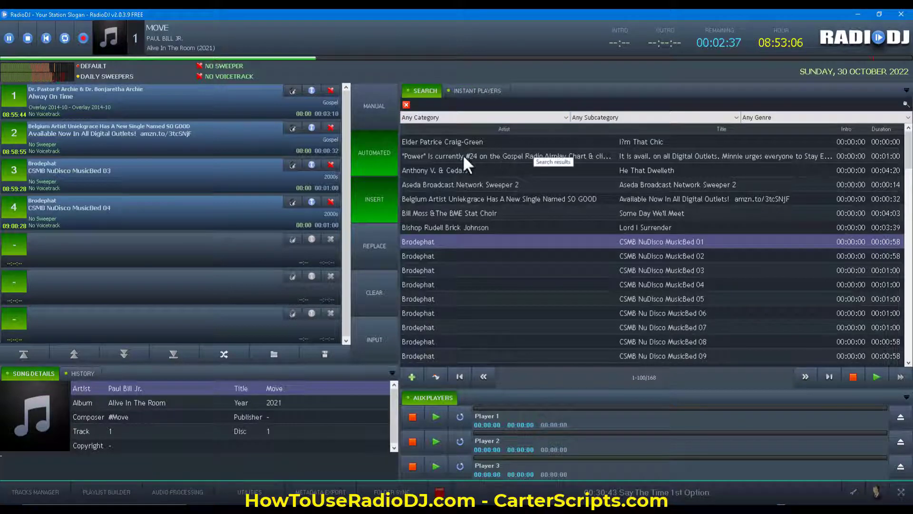
pyautogui.click(374, 106)
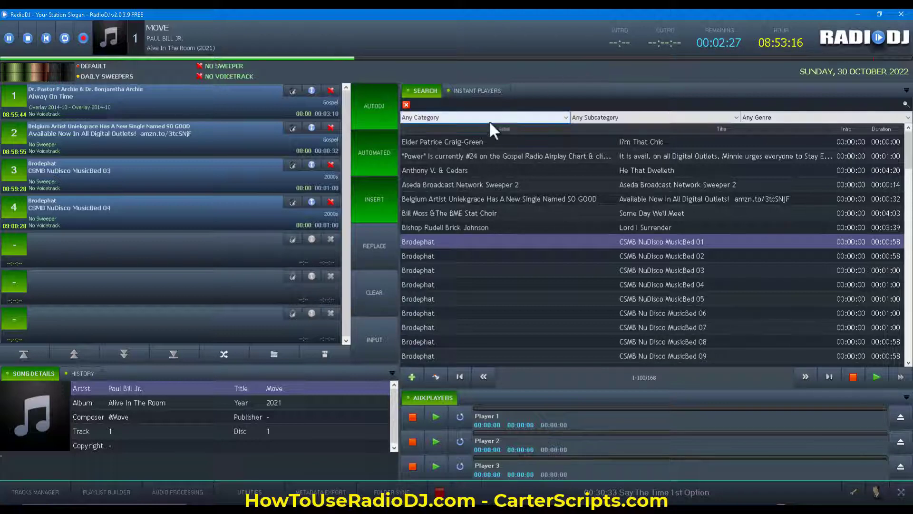
# Minimize both RadioDJ windows and close the Database Setup Utility with OK.
pyautogui.click(856, 14)
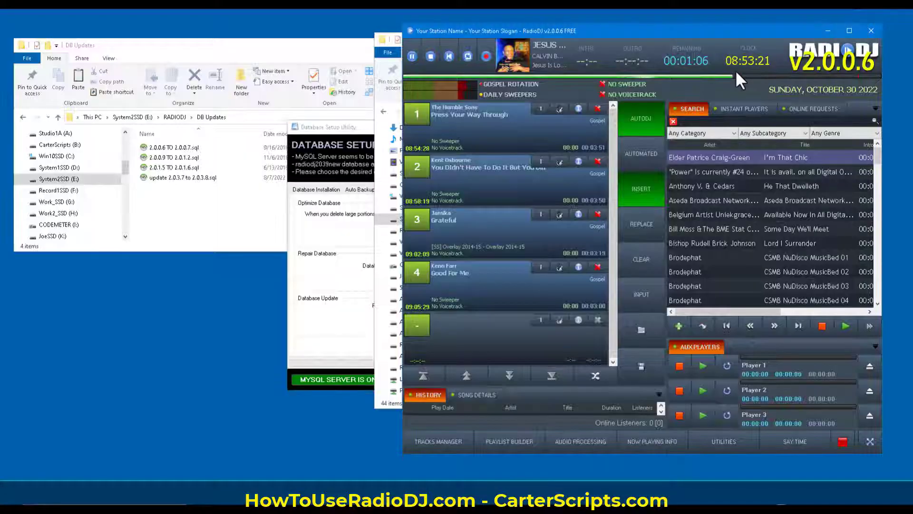
pyautogui.click(828, 30)
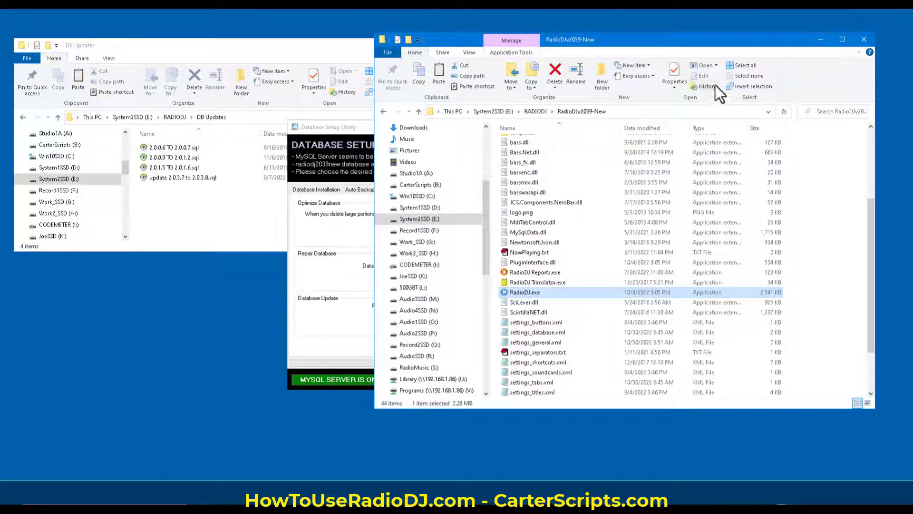
pyautogui.click(358, 127)
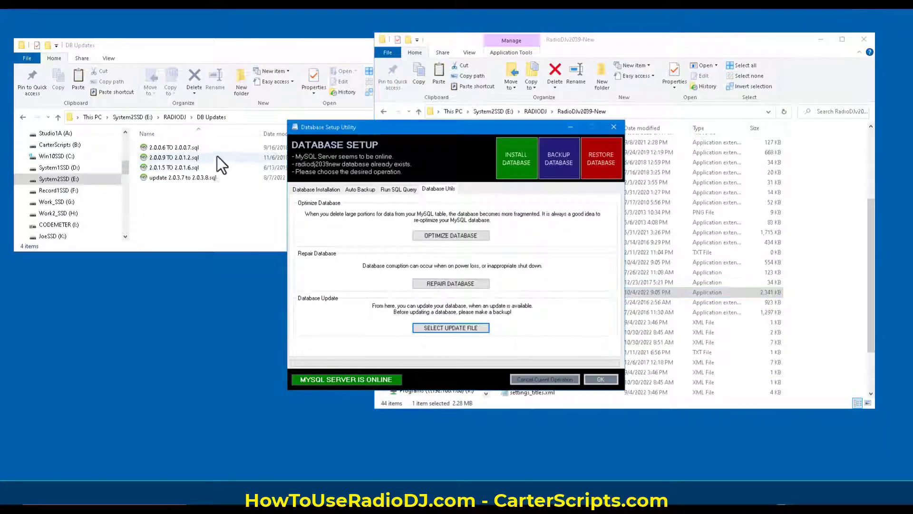
pyautogui.click(600, 379)
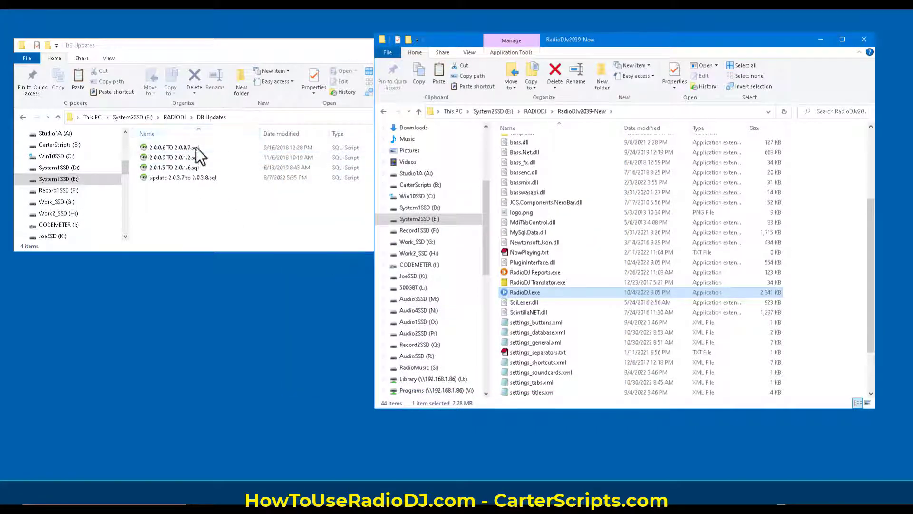